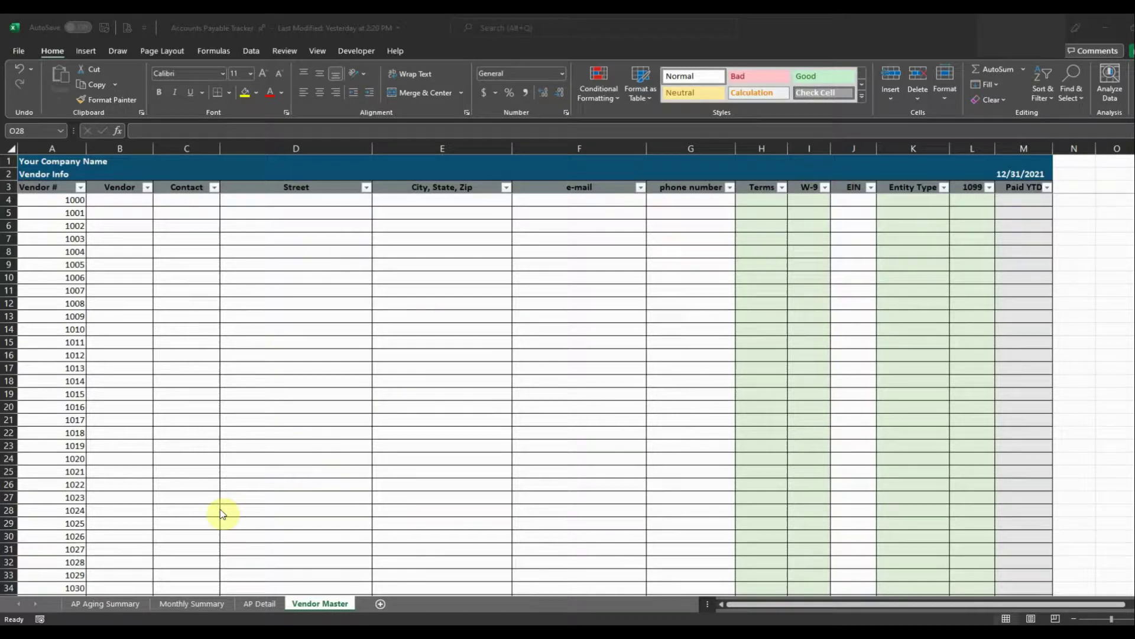
# Tour the AP Aging Summary, Monthly Summary, AP Detail and Vendor Master sheets, ending on AP Aging Summary.
pyautogui.click(117, 608)
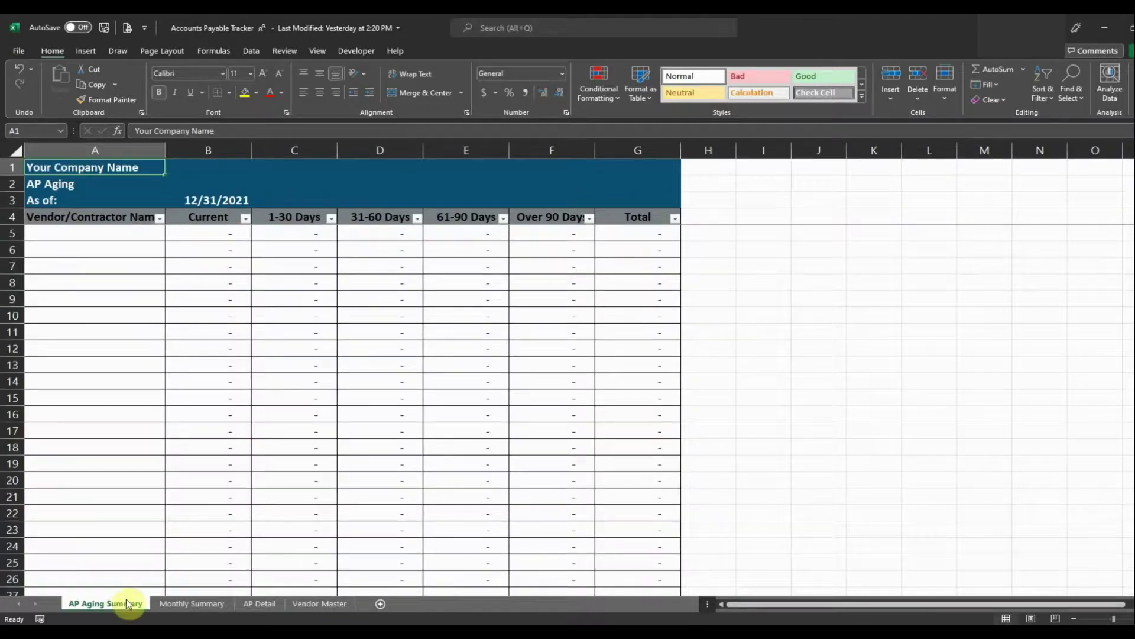
pyautogui.click(213, 606)
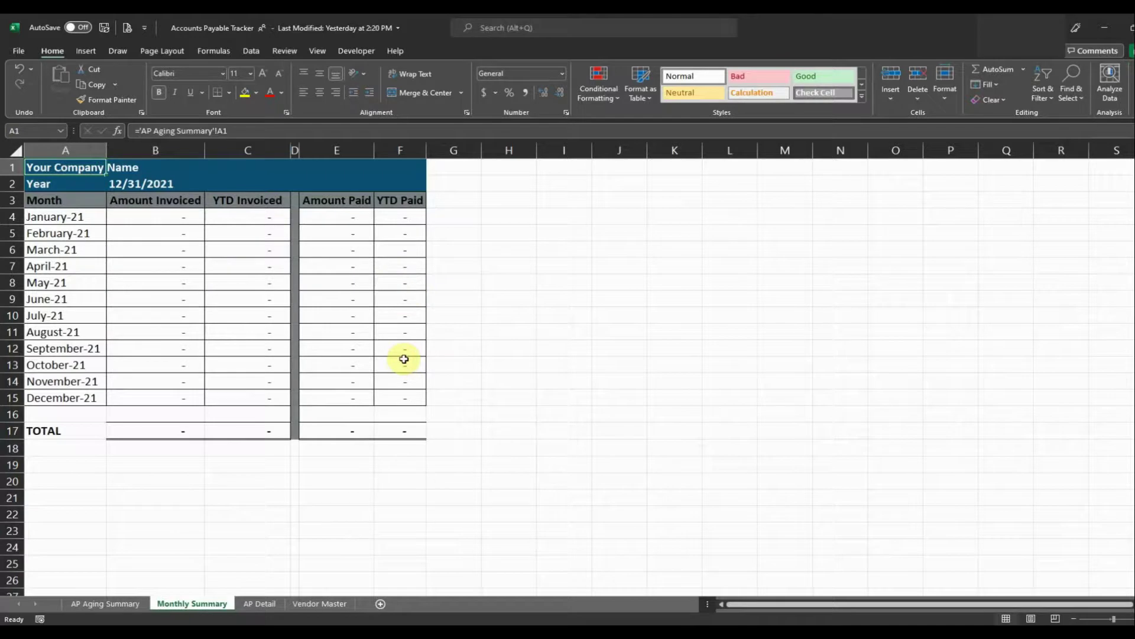
pyautogui.click(266, 604)
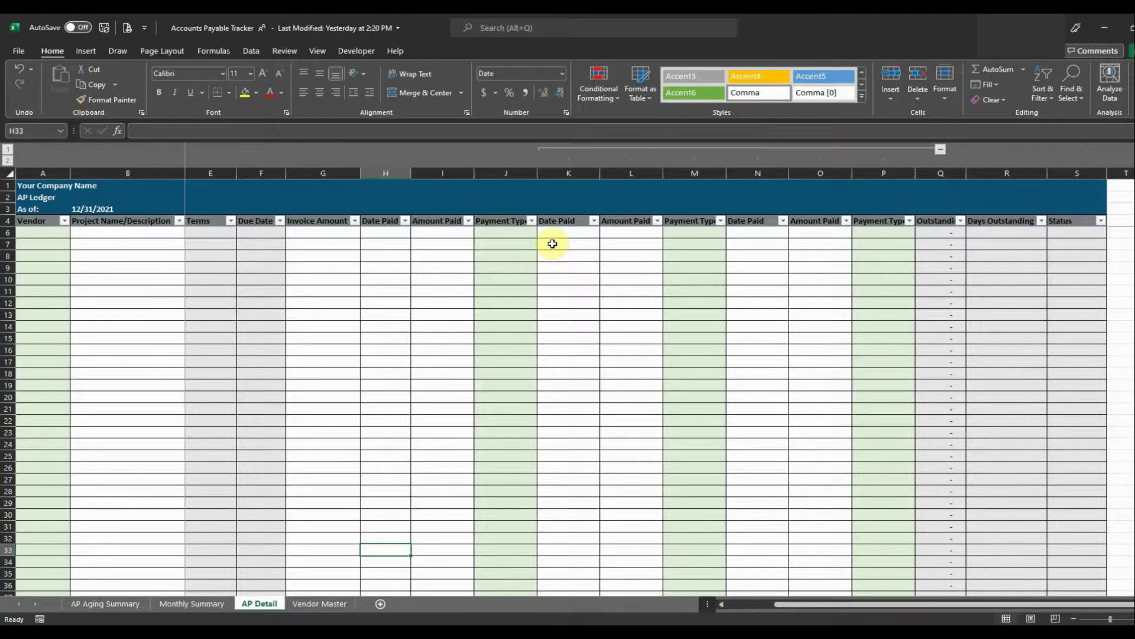
pyautogui.click(334, 606)
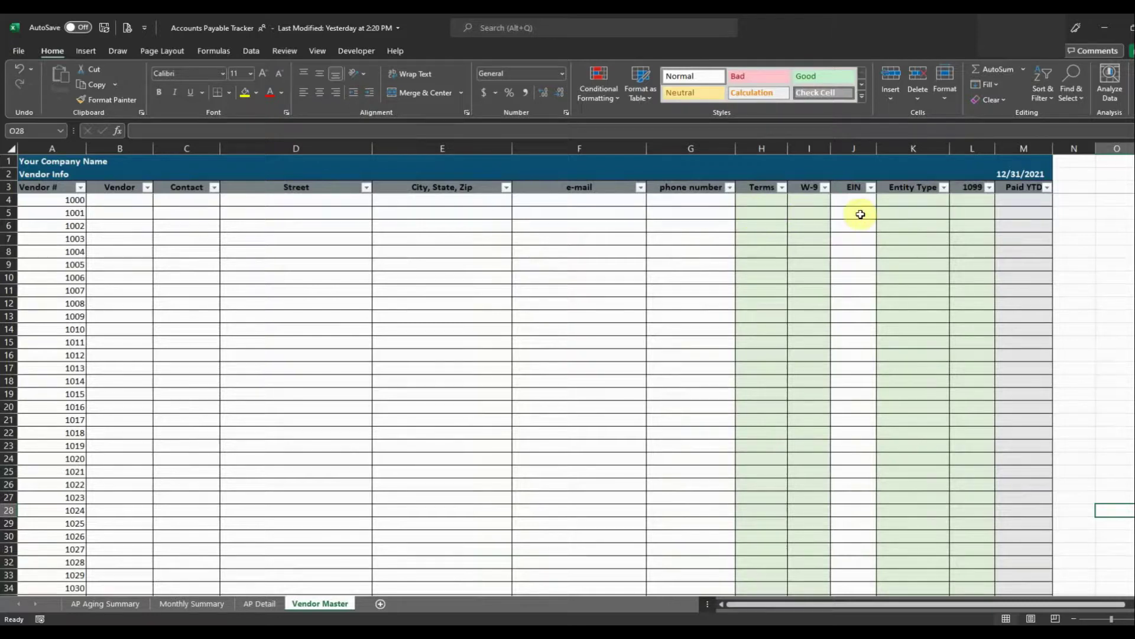
pyautogui.click(902, 213)
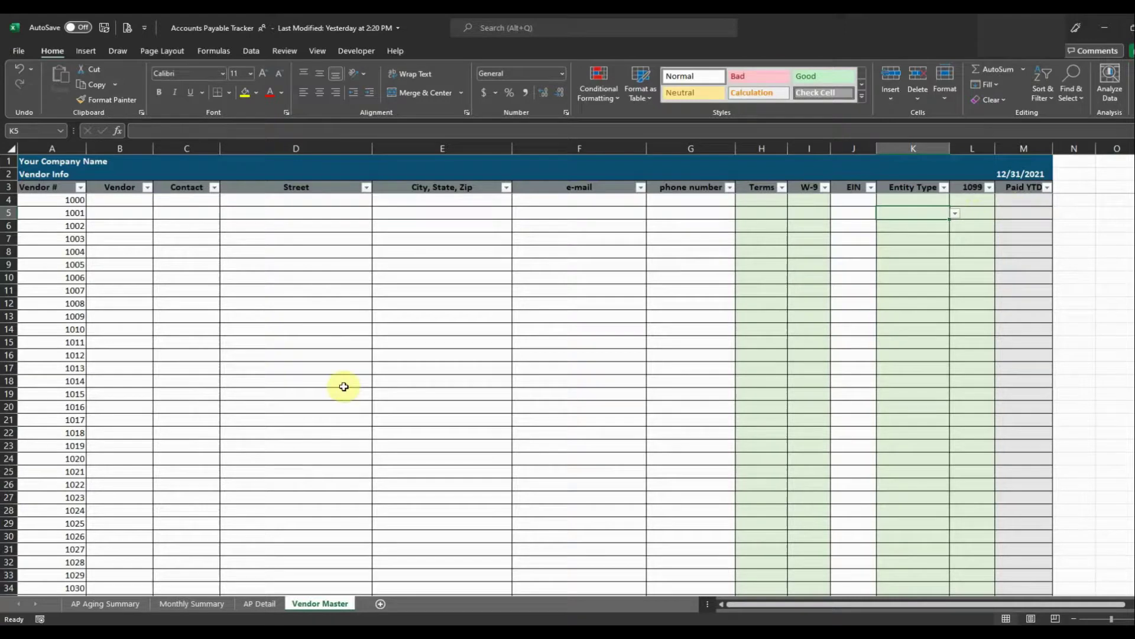
pyautogui.click(120, 610)
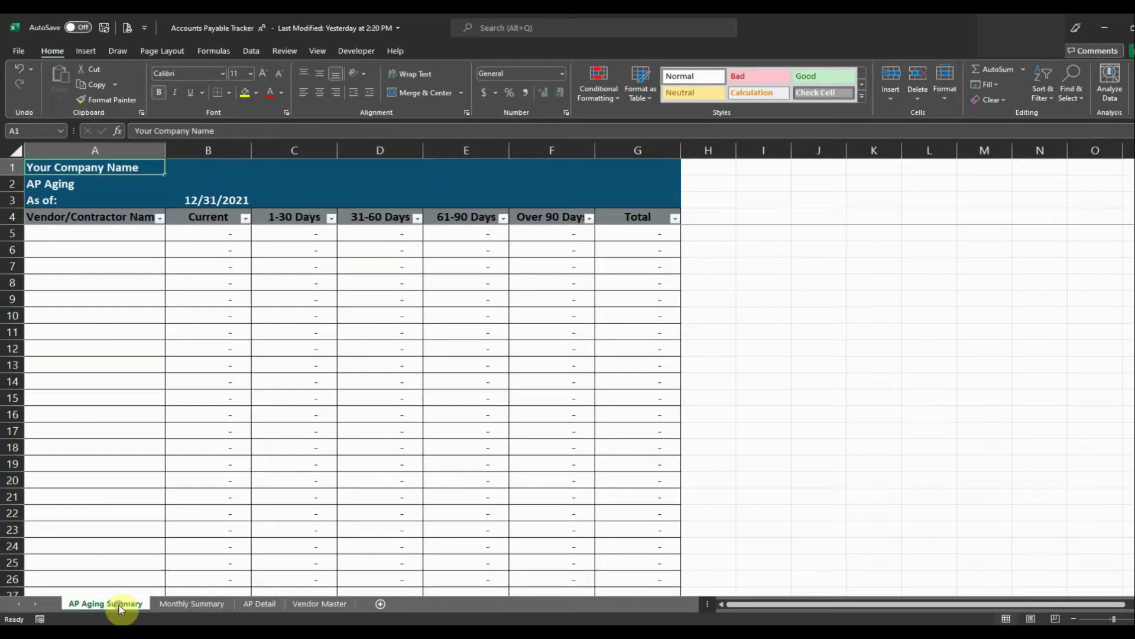
# Set the AP Aging Summary As of date in B3 to 9/30/2021.
pyautogui.click(234, 202)
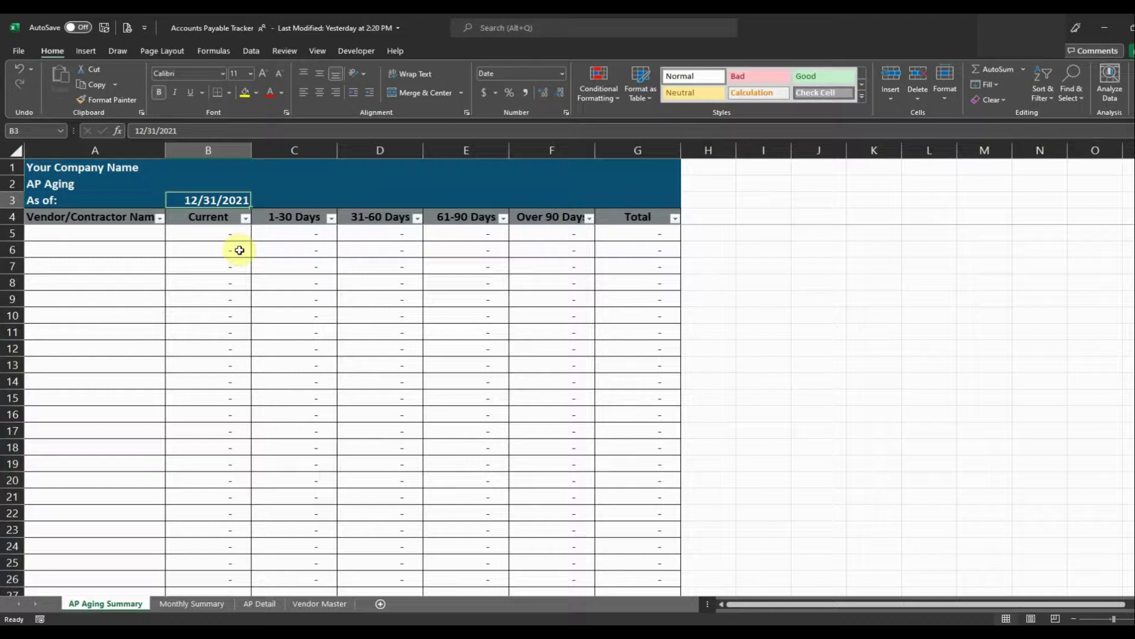
pyautogui.write('9/30/21')
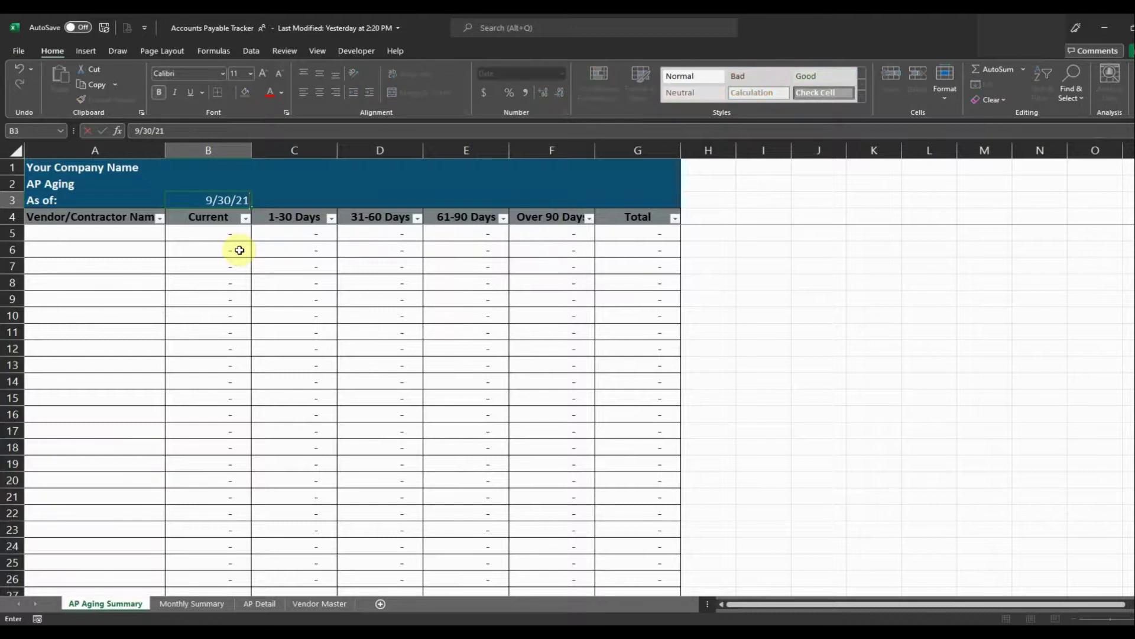
pyautogui.press('Return')
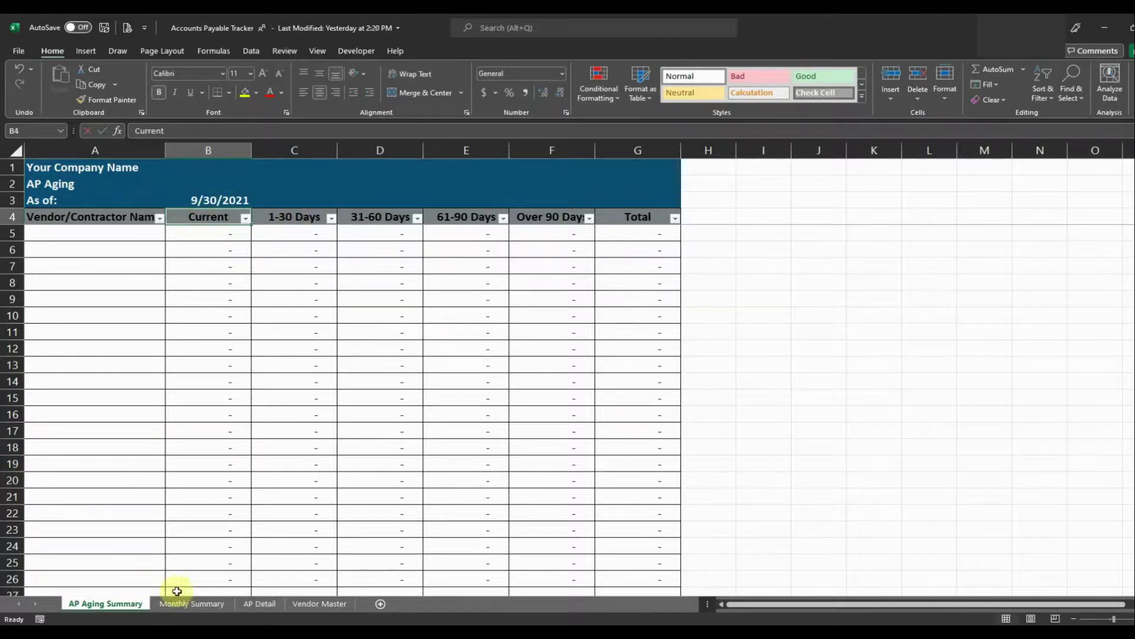
# Look over the Monthly Summary and AP Detail sheets, returning to Vendor Master.
pyautogui.click(190, 604)
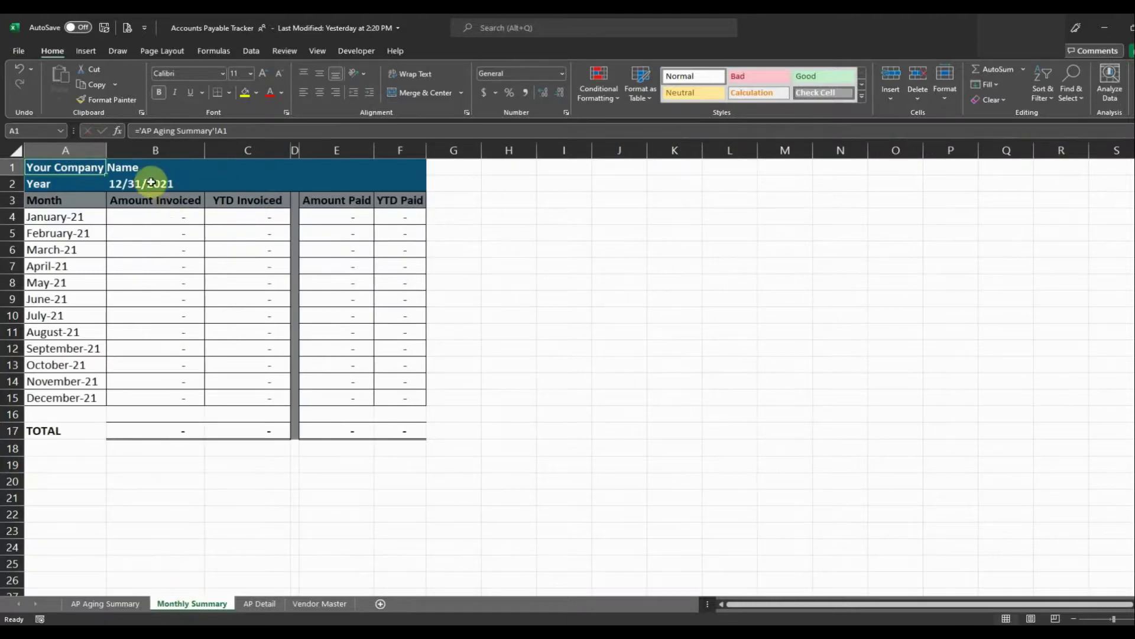
pyautogui.click(260, 603)
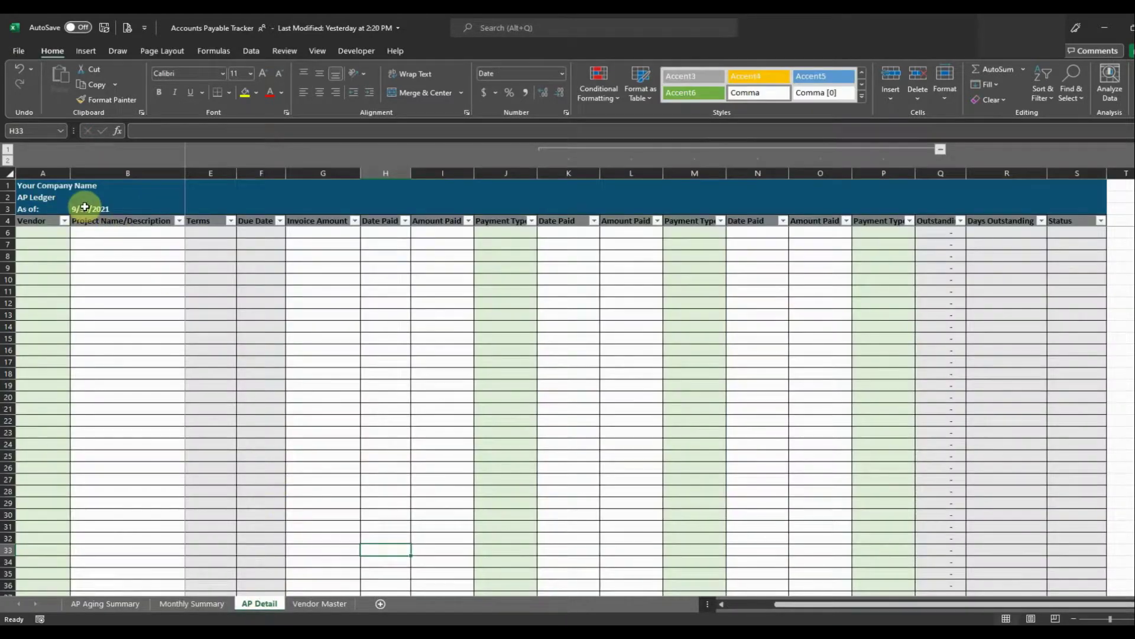
pyautogui.click(317, 608)
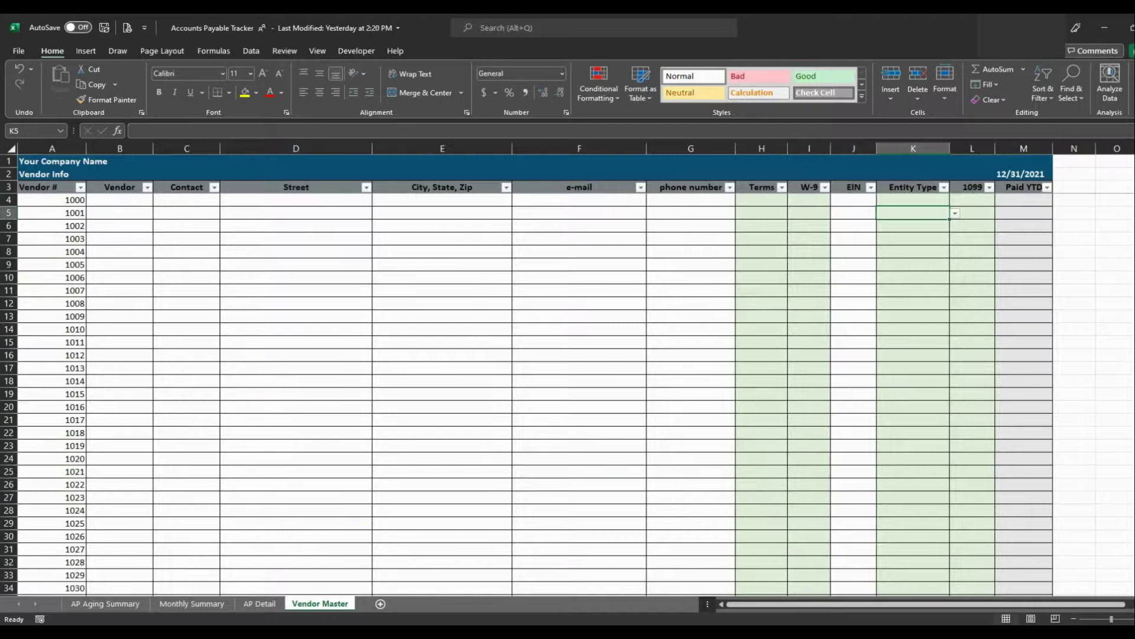
# Paste the details for vendors 1000–1009 into B4:G13 and autofit the Vendor column.
pyautogui.hotkey('ctrl', 'v')
pyautogui.click(195, 303)
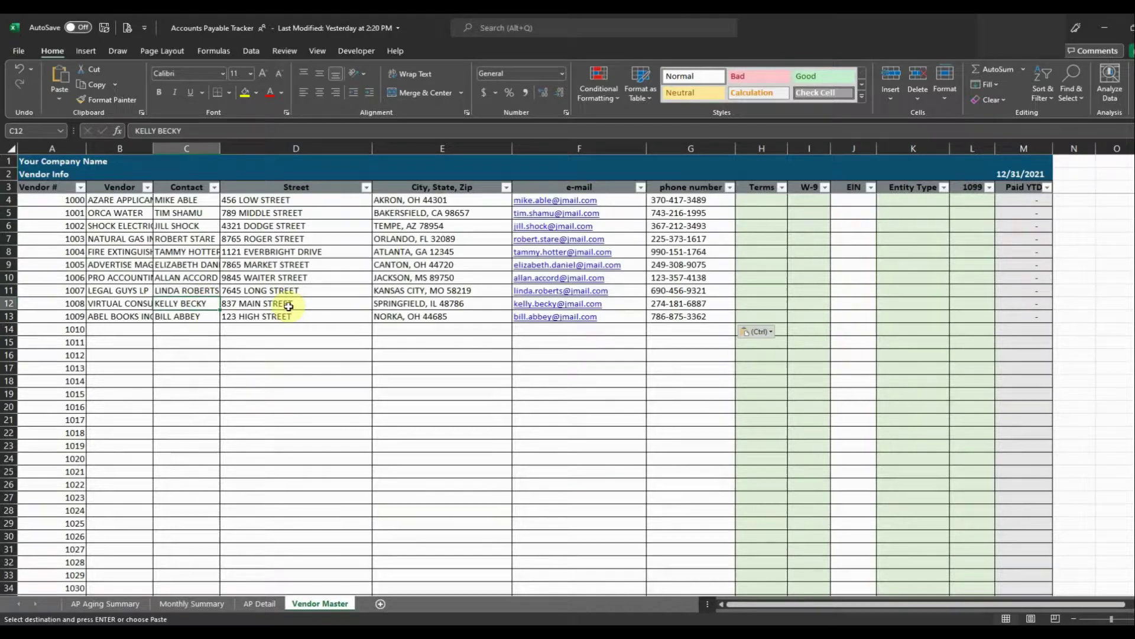
pyautogui.doubleClick(154, 148)
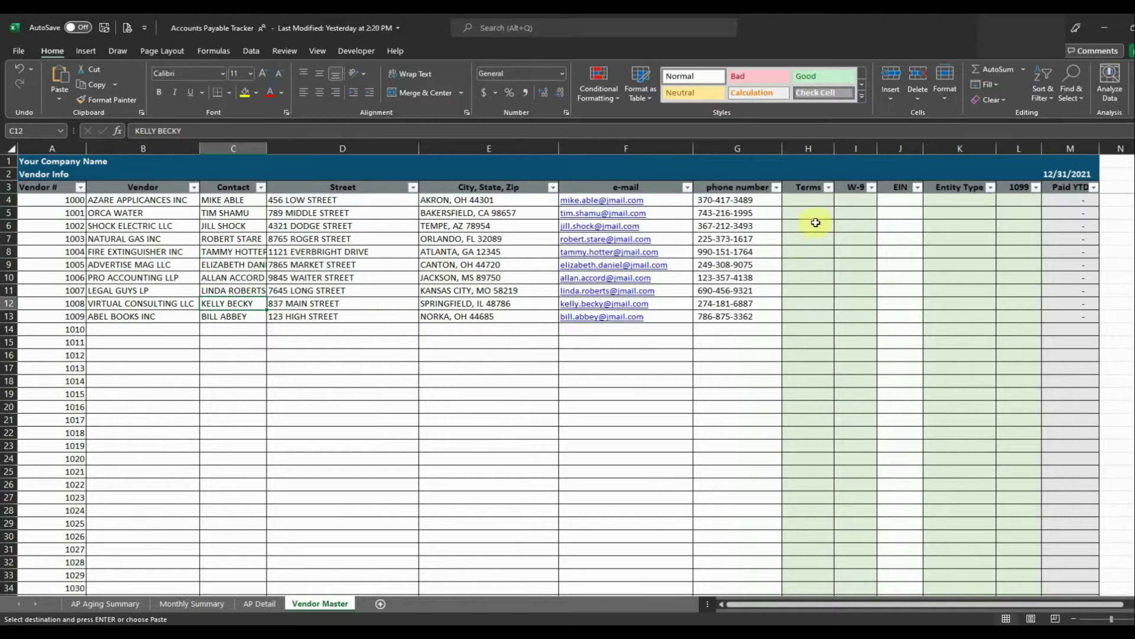
pyautogui.click(810, 201)
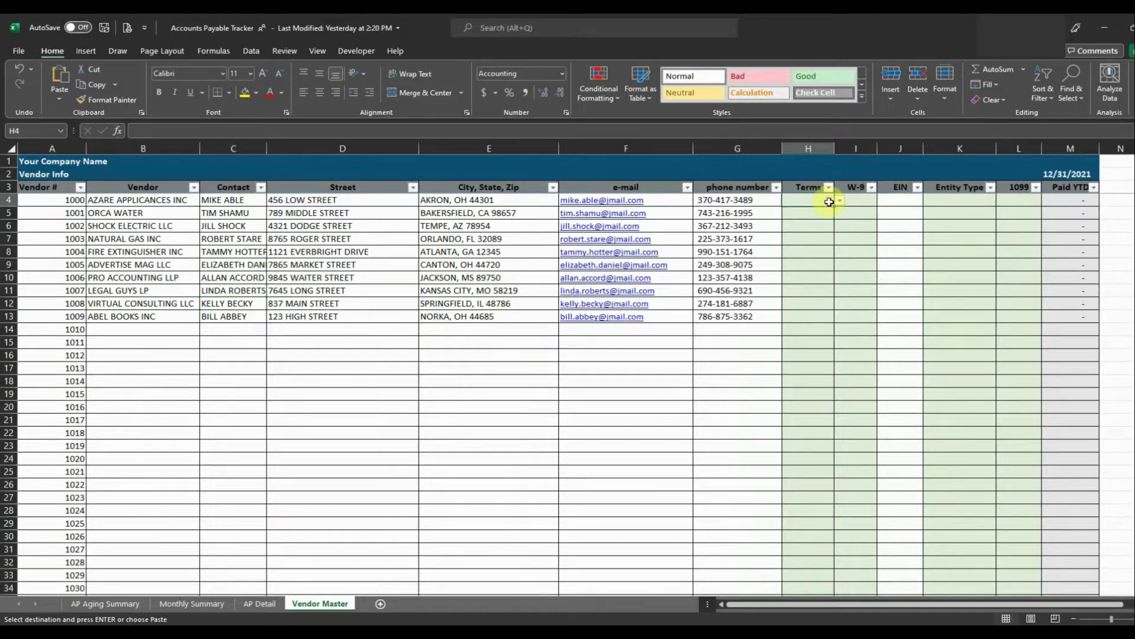
# Give vendor 1000 Net 30 terms and W-9 Yes, and enter its EIN.
pyautogui.click(839, 201)
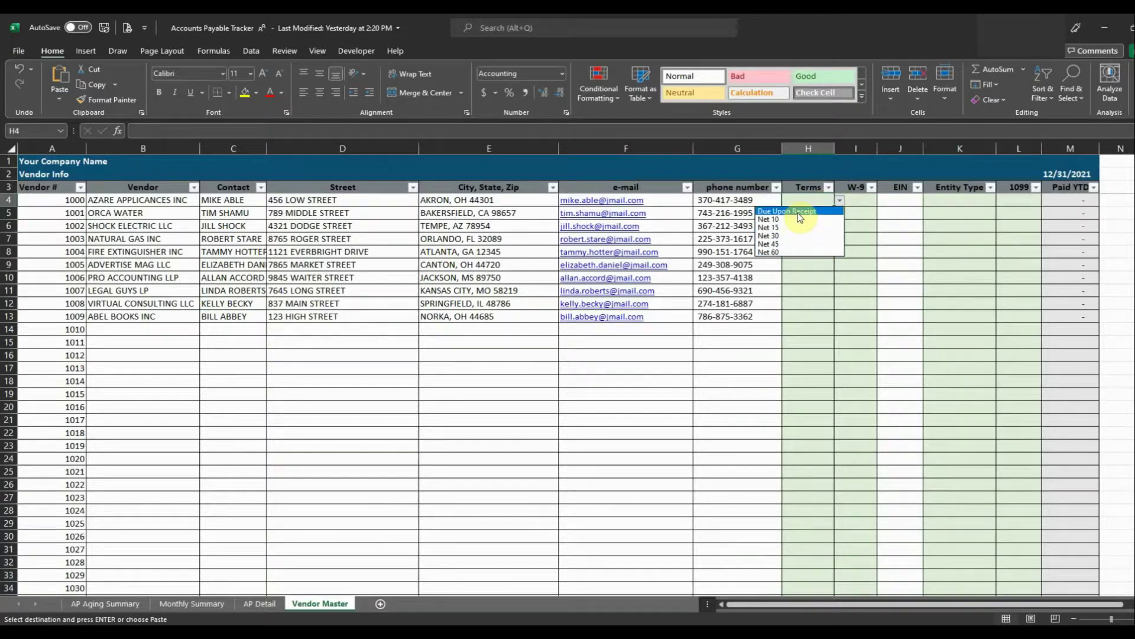
pyautogui.click(794, 236)
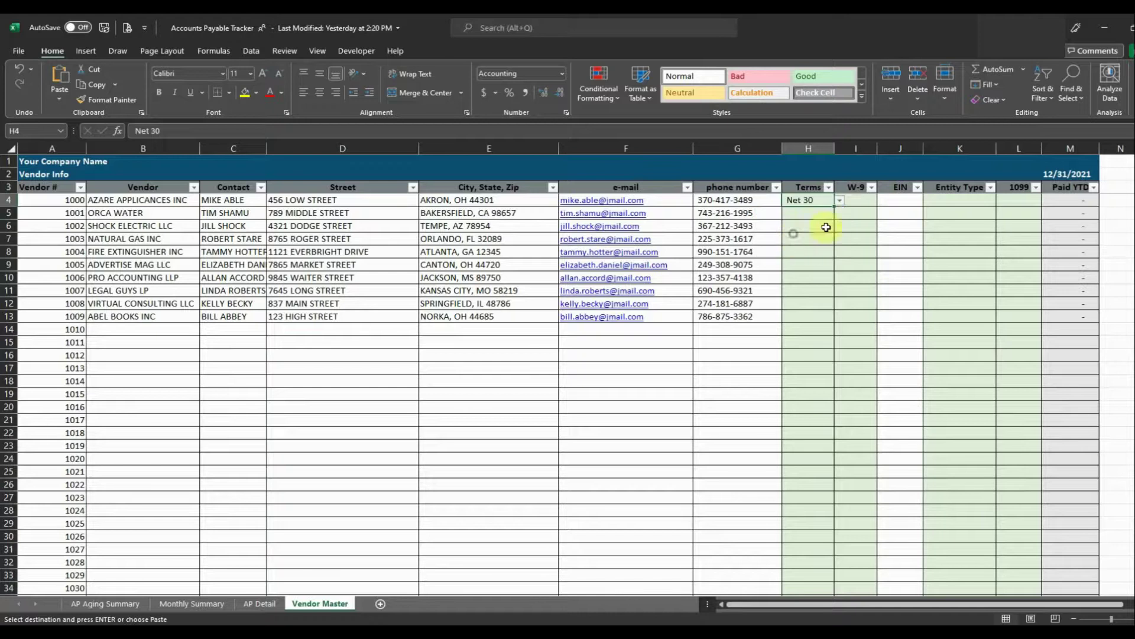
pyautogui.click(854, 204)
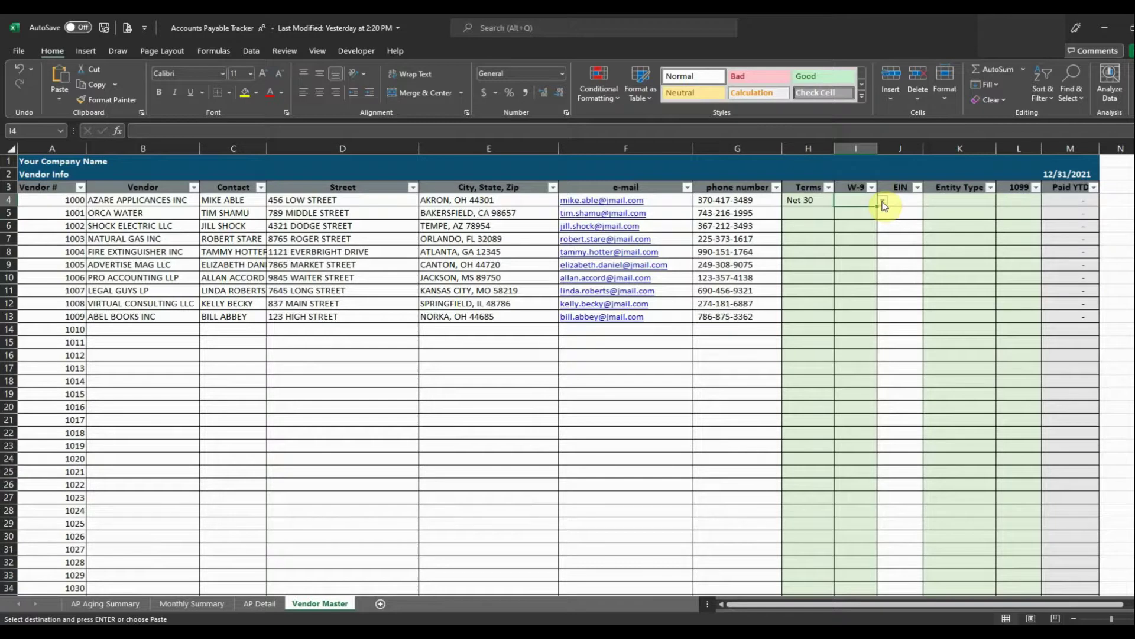
pyautogui.click(884, 205)
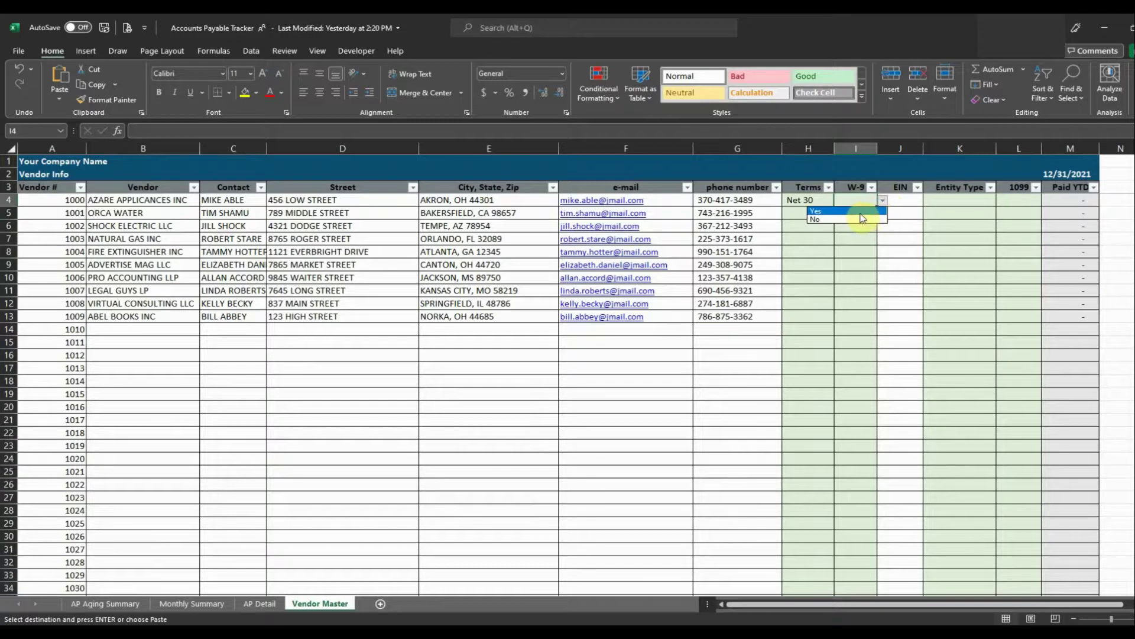
pyautogui.click(859, 215)
pyautogui.click(900, 201)
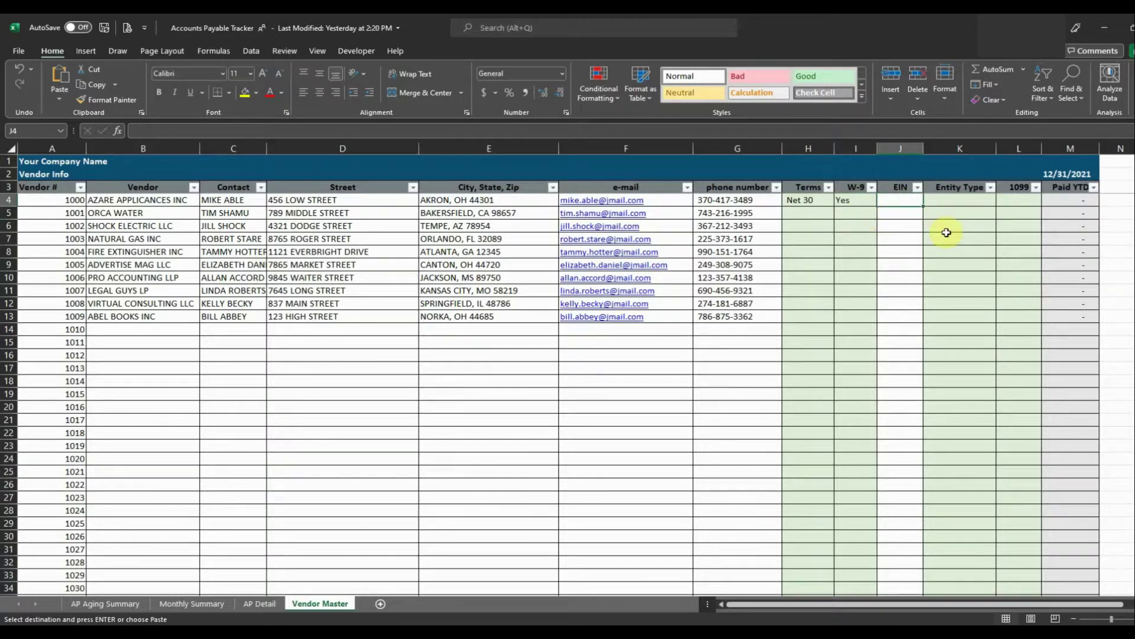
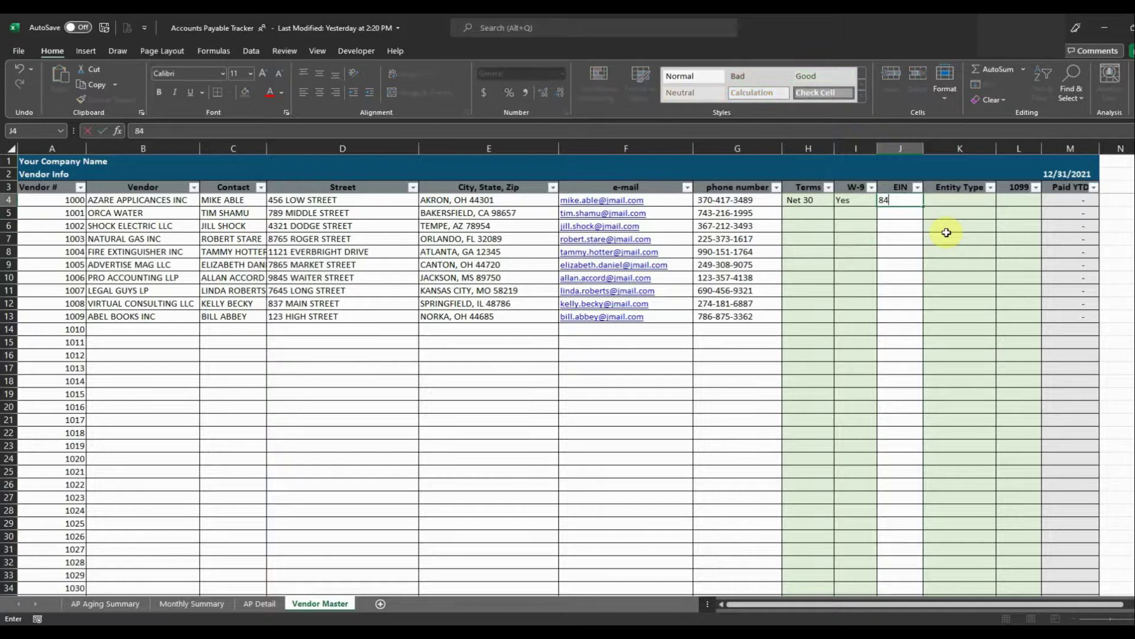
pyautogui.press('Return')
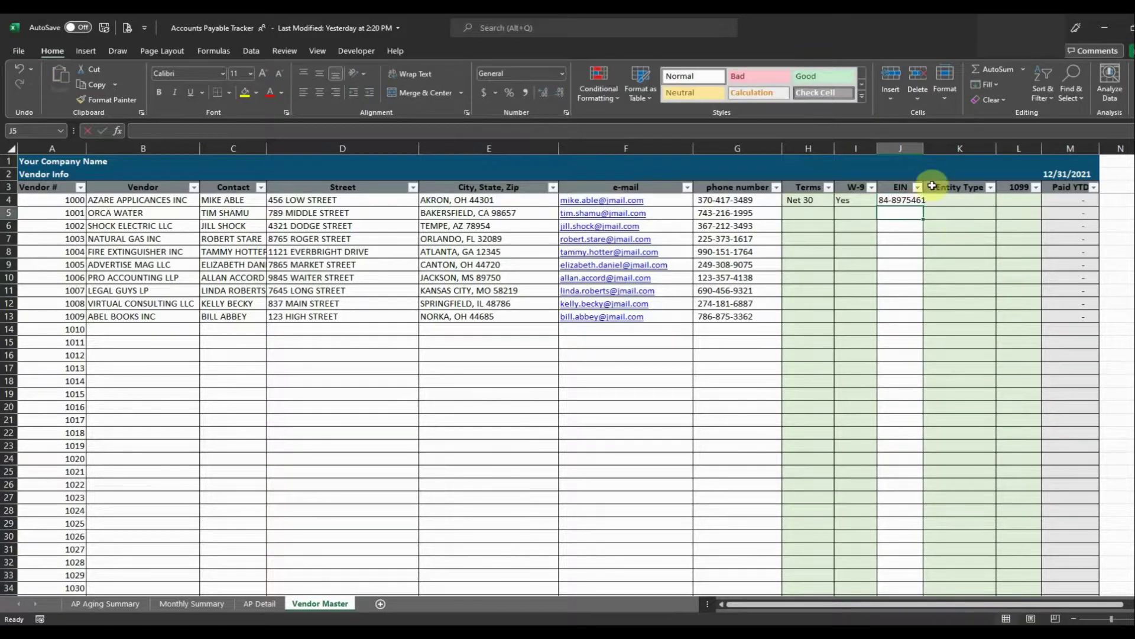
# Widen the EIN column and set vendor 1000's entity type to C-Corp with 1099 No.
pyautogui.moveTo(924, 148); pyautogui.dragTo(930, 148)
pyautogui.click(957, 201)
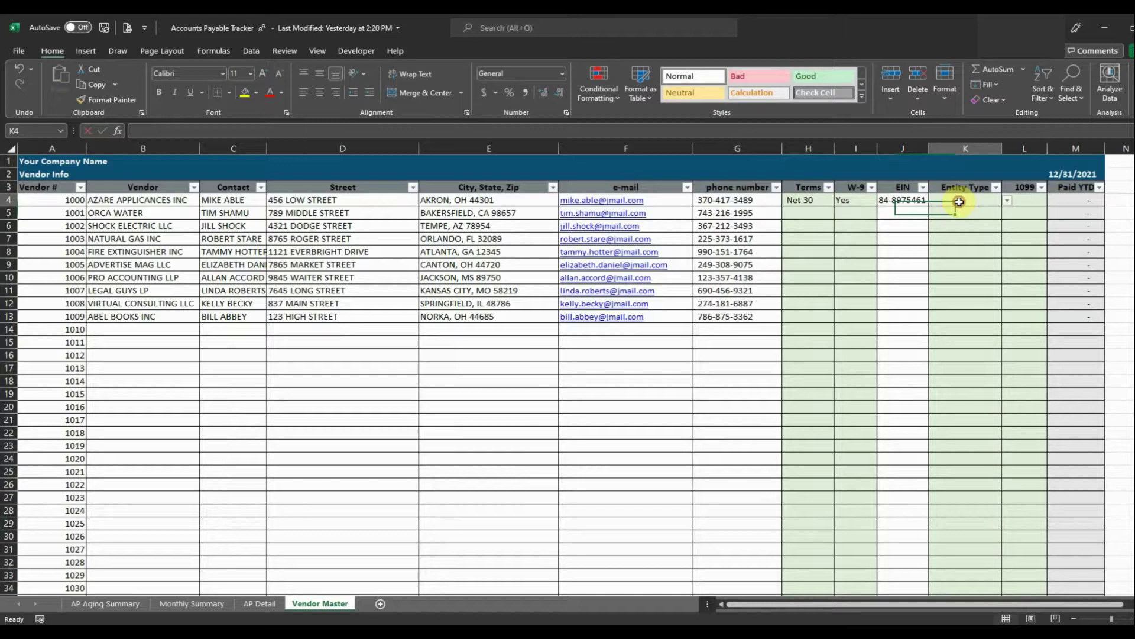
pyautogui.click(1007, 202)
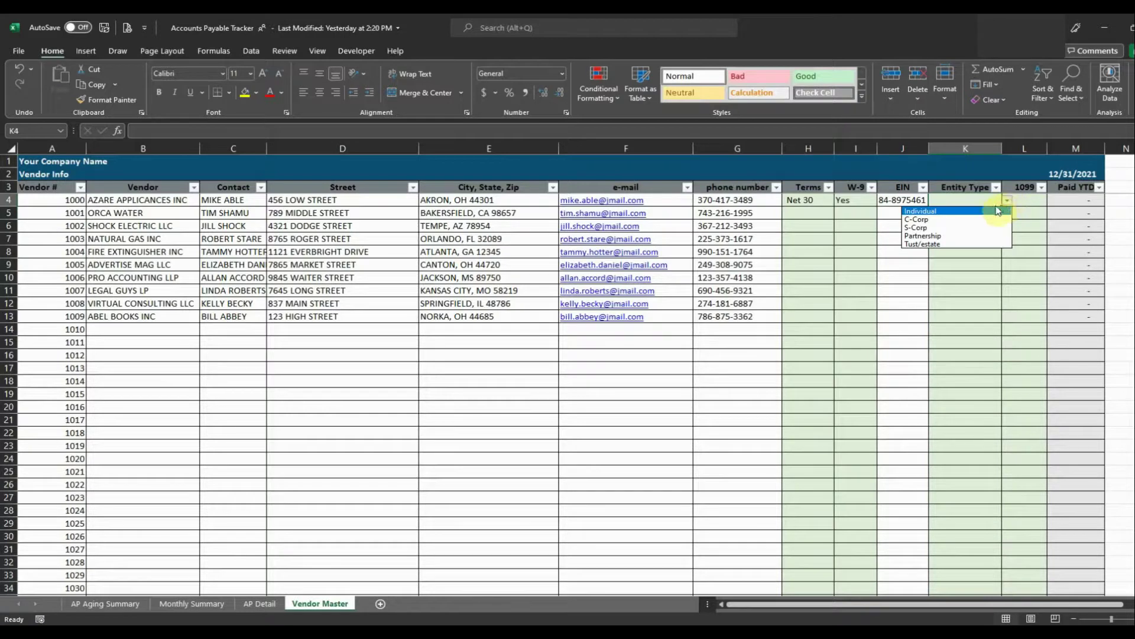
pyautogui.click(981, 219)
pyautogui.click(1032, 201)
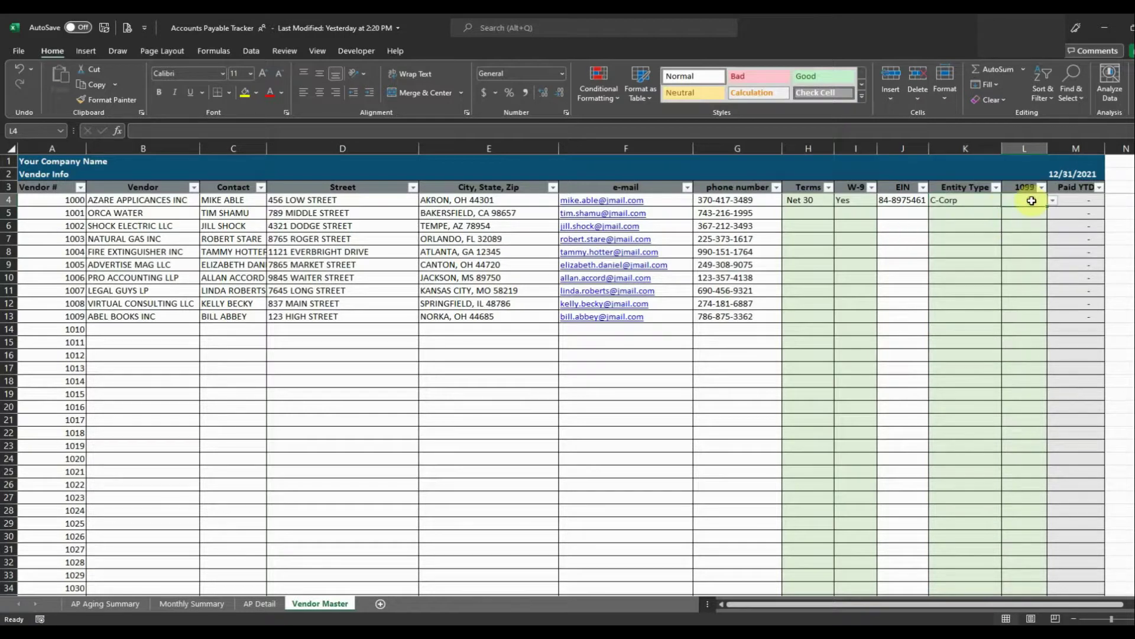
pyautogui.click(1052, 200)
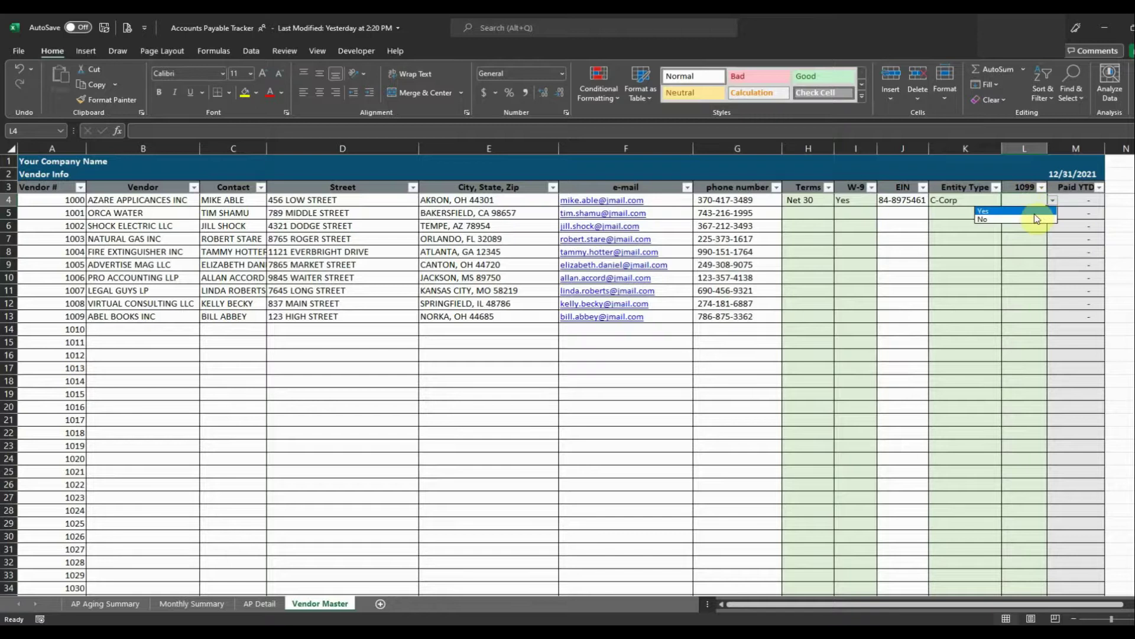
pyautogui.click(1036, 221)
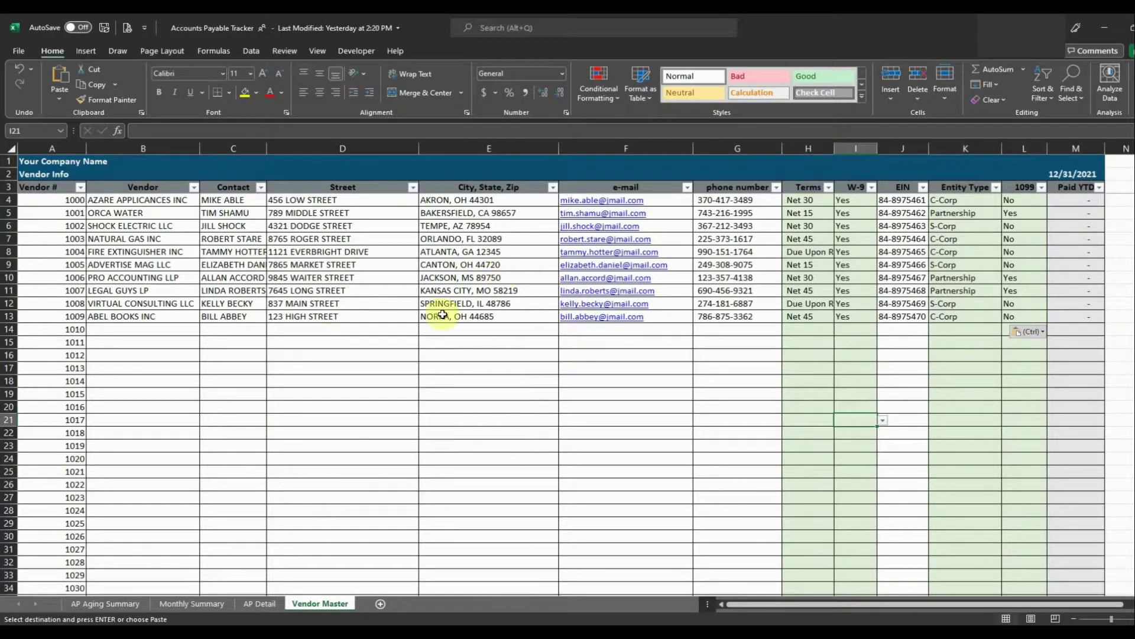
# On AP Detail, choose AZARE APPLICANCES INC as the vendor in A6.
pyautogui.click(272, 608)
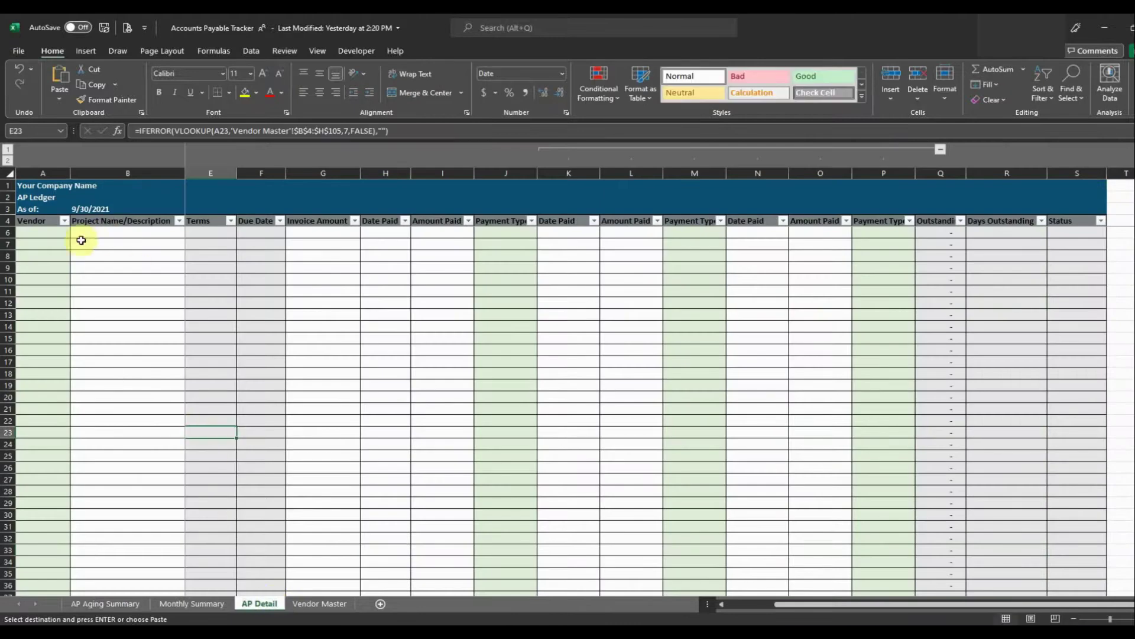
pyautogui.click(47, 233)
pyautogui.click(76, 232)
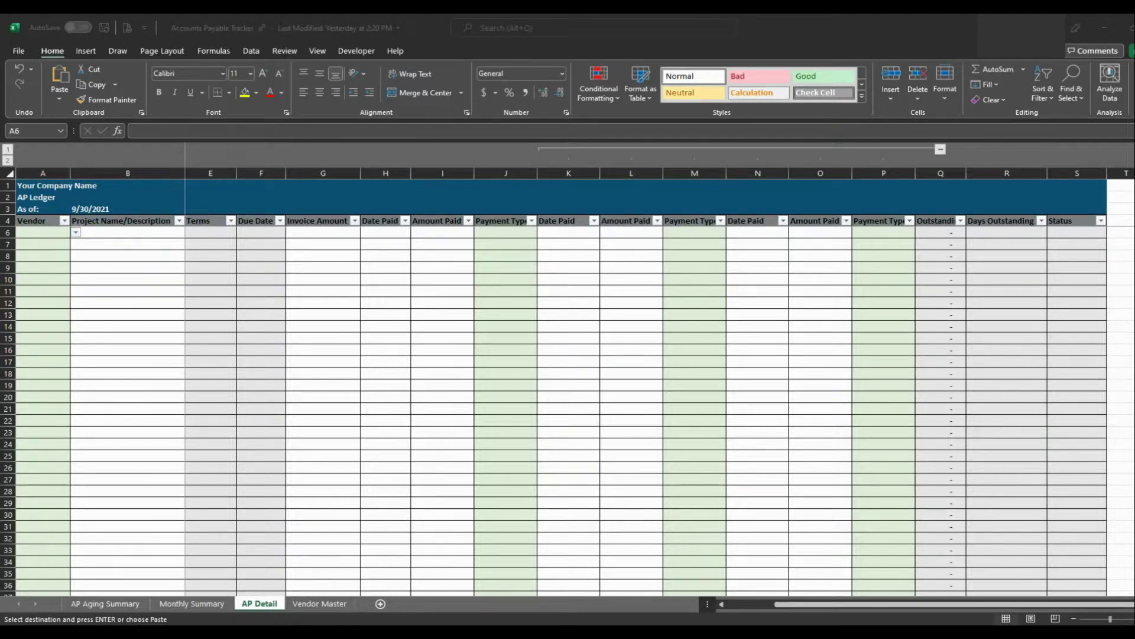
pyautogui.click(76, 232)
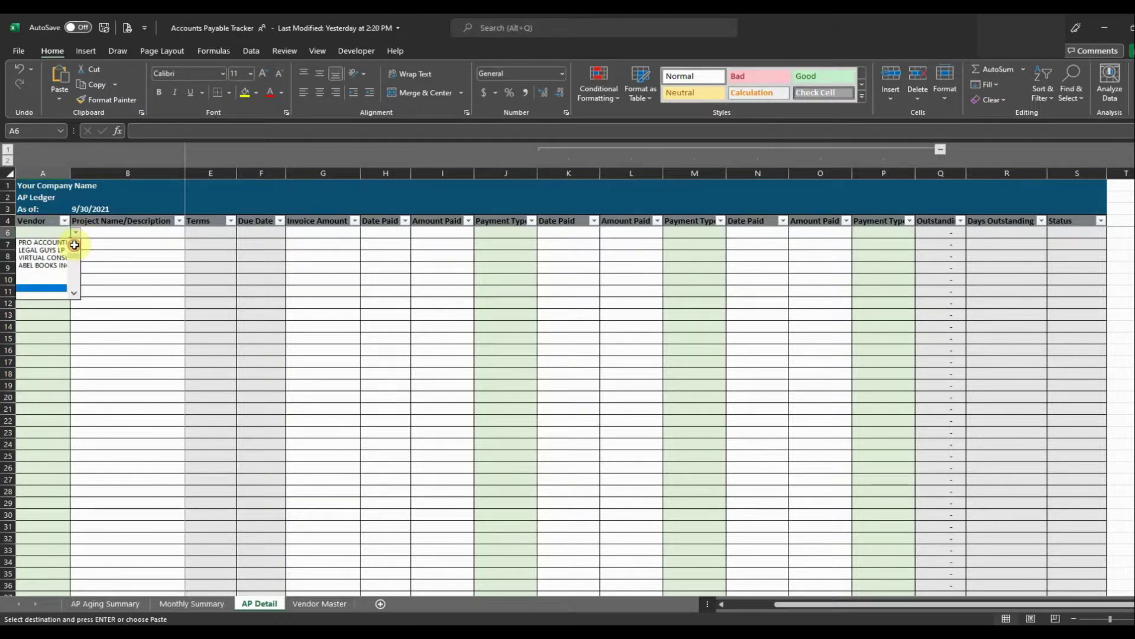
pyautogui.scroll(2, 74, 245)
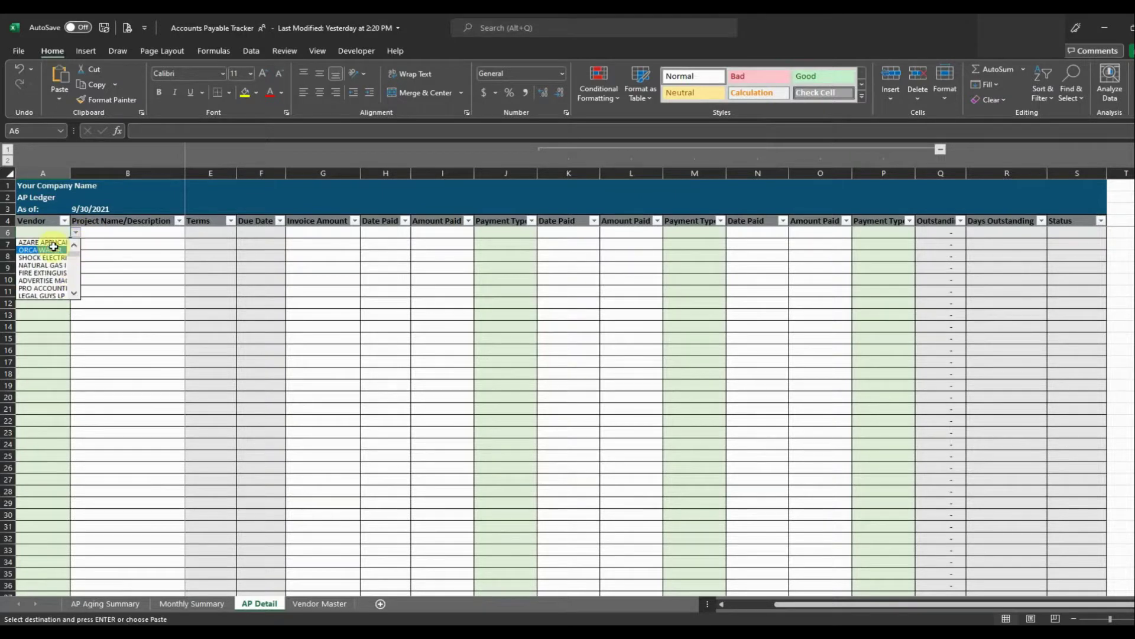
pyautogui.click(53, 246)
pyautogui.click(75, 232)
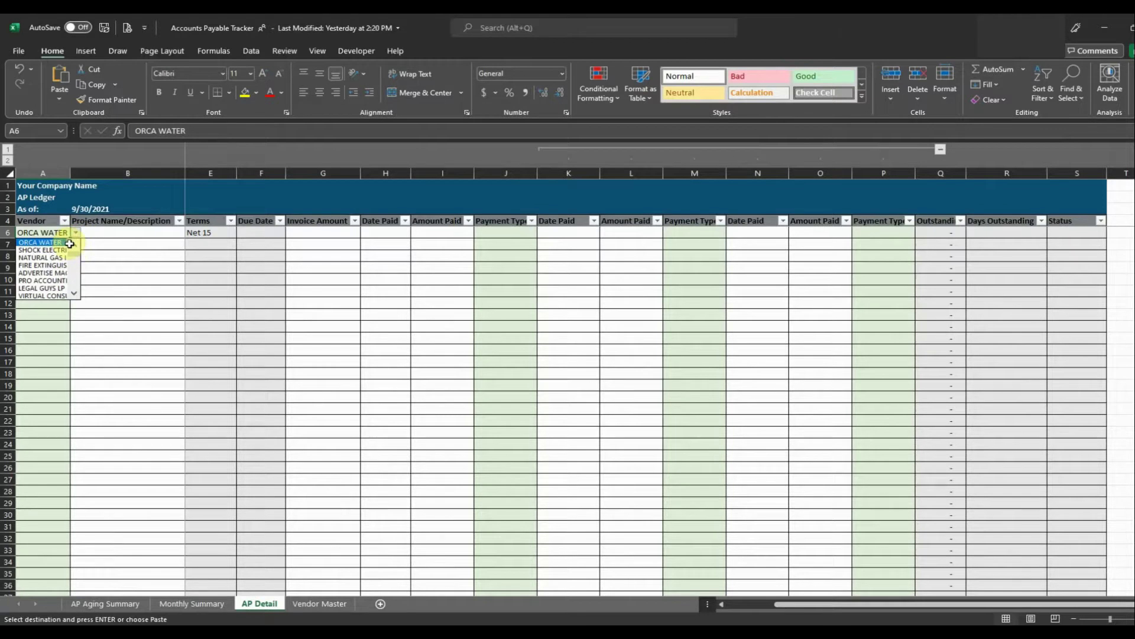
pyautogui.scroll(1, 70, 244)
pyautogui.click(59, 243)
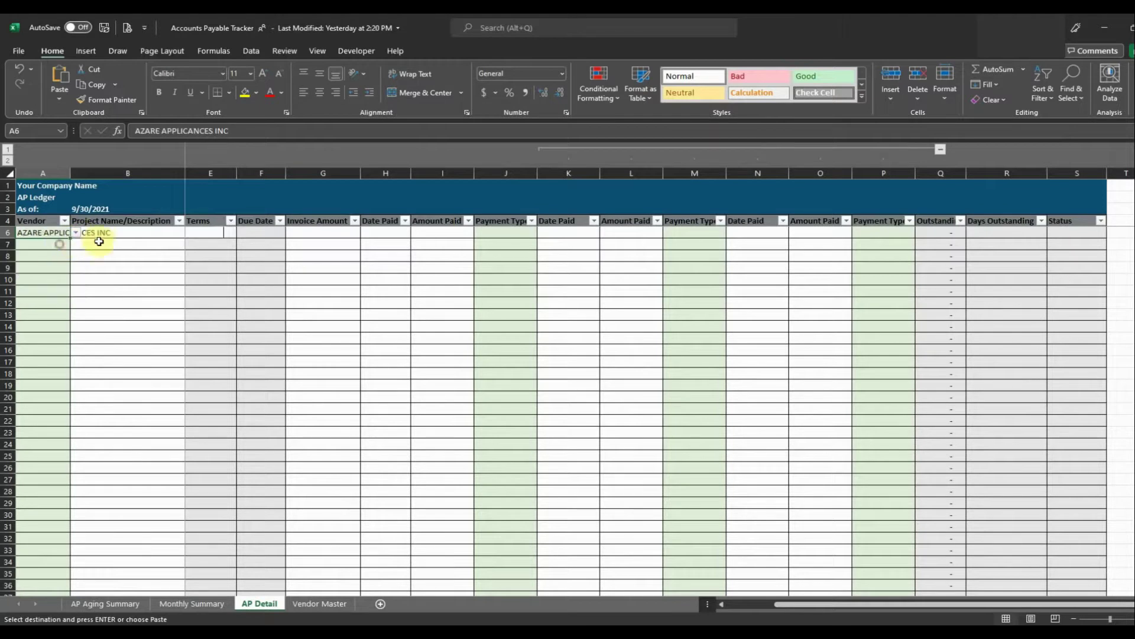
# Enter description Appliance Repair, invoice 58104 and invoice date 7/15/2021 for the AZARE row.
pyautogui.click(138, 234)
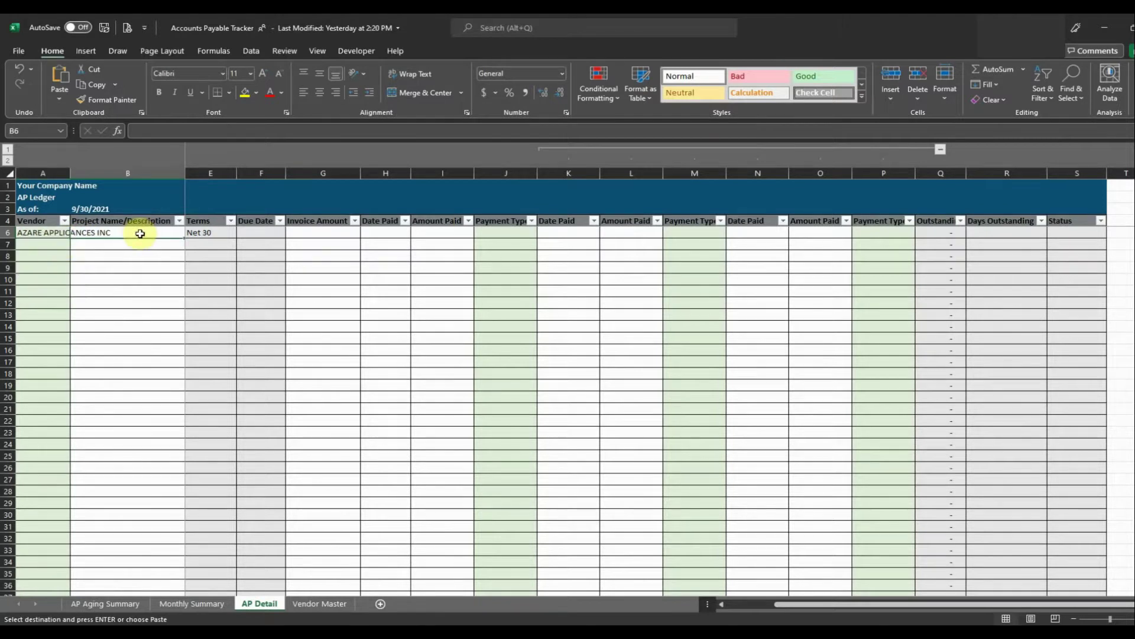
pyautogui.write('a')
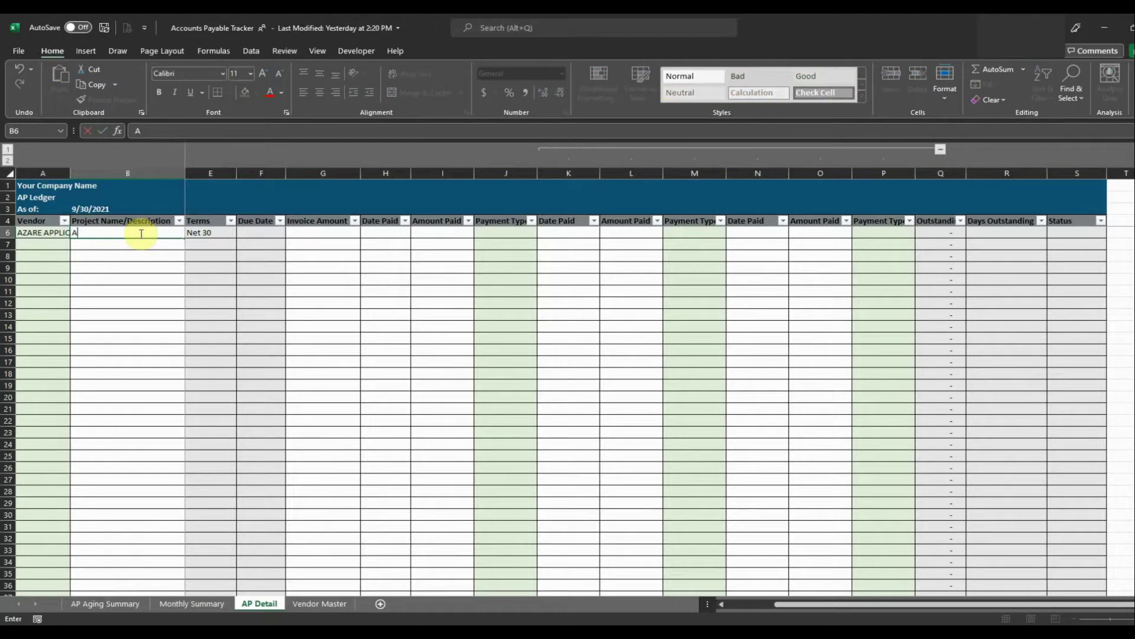
pyautogui.write('ppliance Repair')
pyautogui.press('Tab')
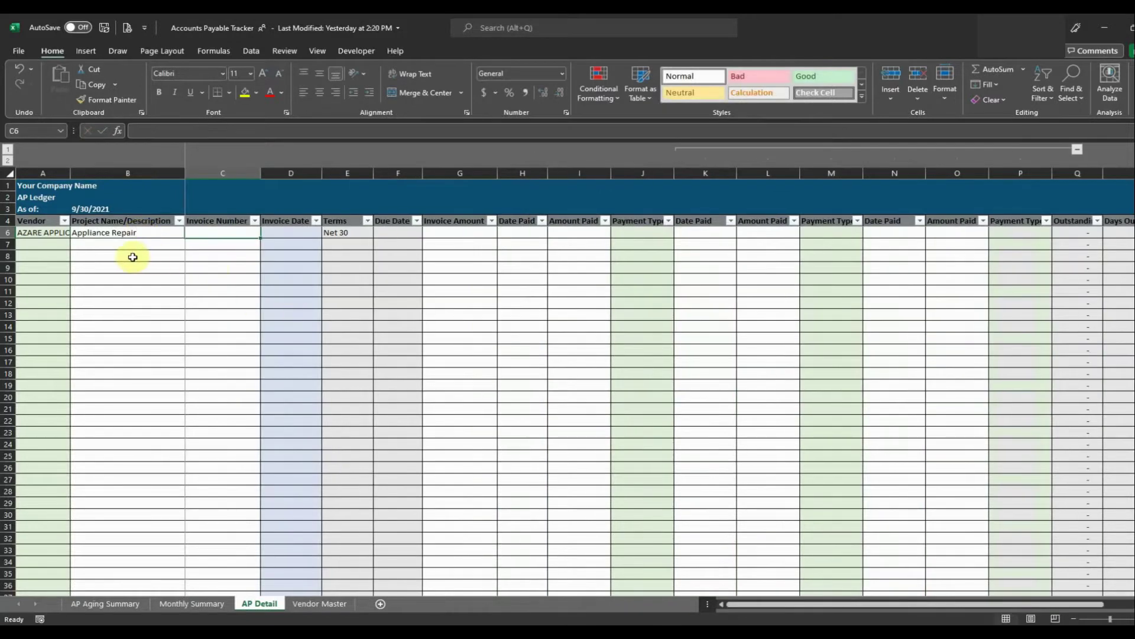
pyautogui.write('58104')
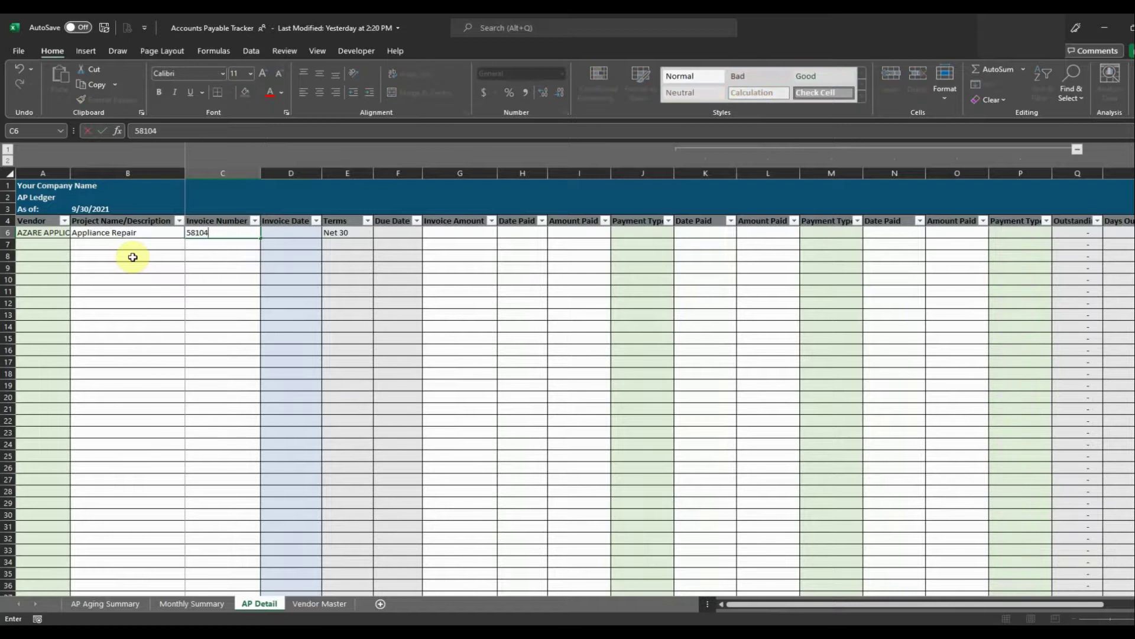
pyautogui.press('Tab')
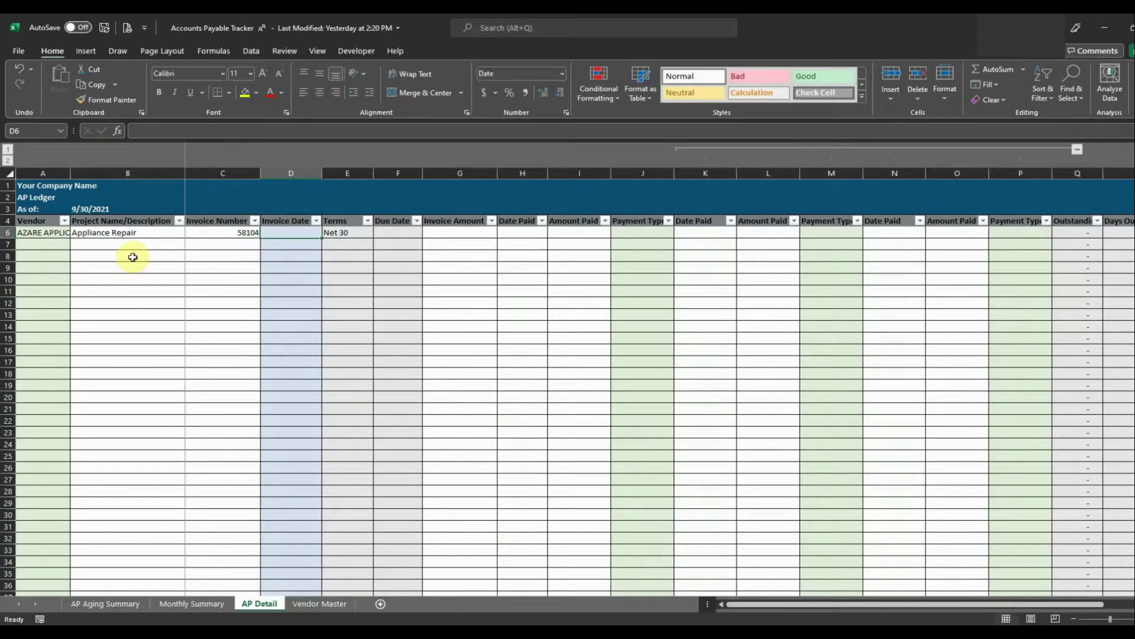
pyautogui.write('7/15/21')
pyautogui.press('Return')
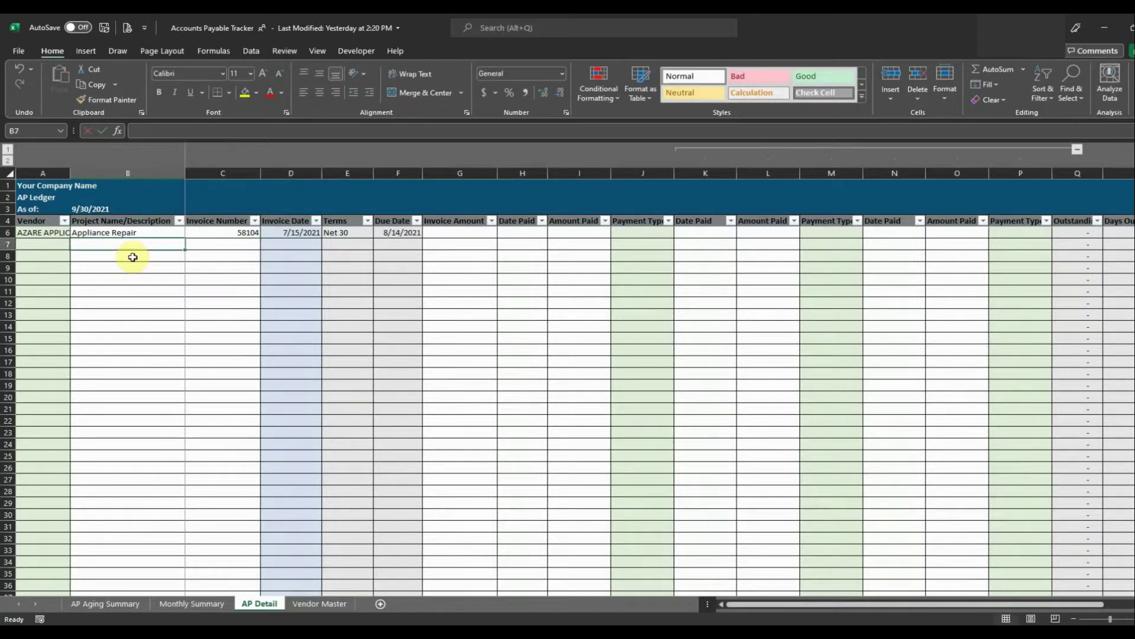
# Enter the 5,844.00 invoice amount and review the due date and aging status formulas.
pyautogui.press('Up')
pyautogui.press('Right')
pyautogui.press('Right')
pyautogui.press('Right')
pyautogui.press('Right')
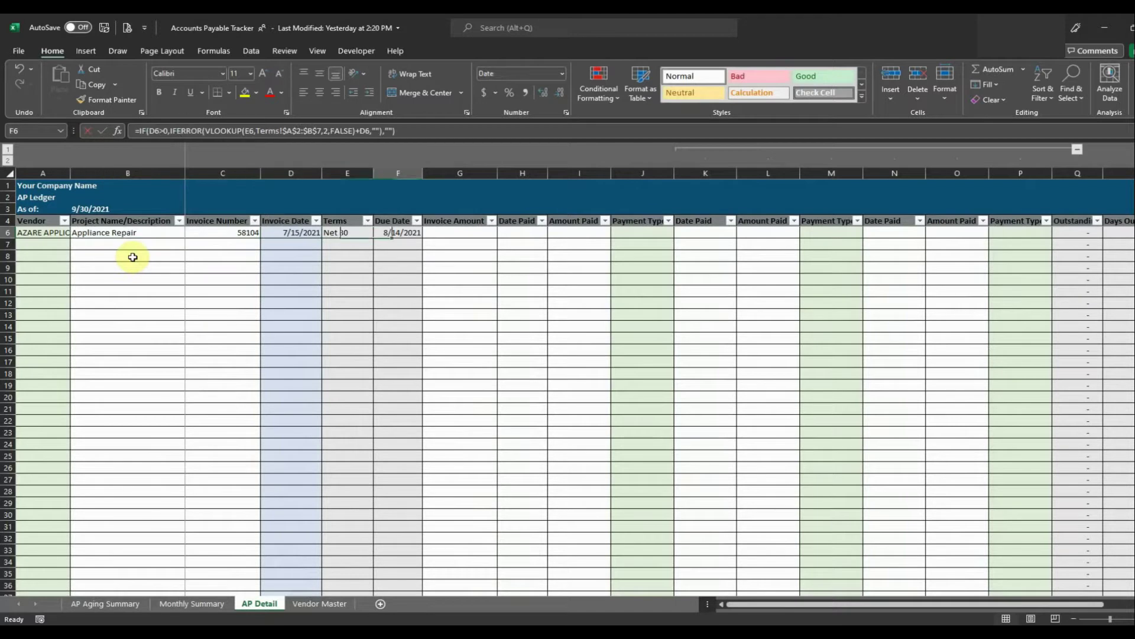
pyautogui.press('Left')
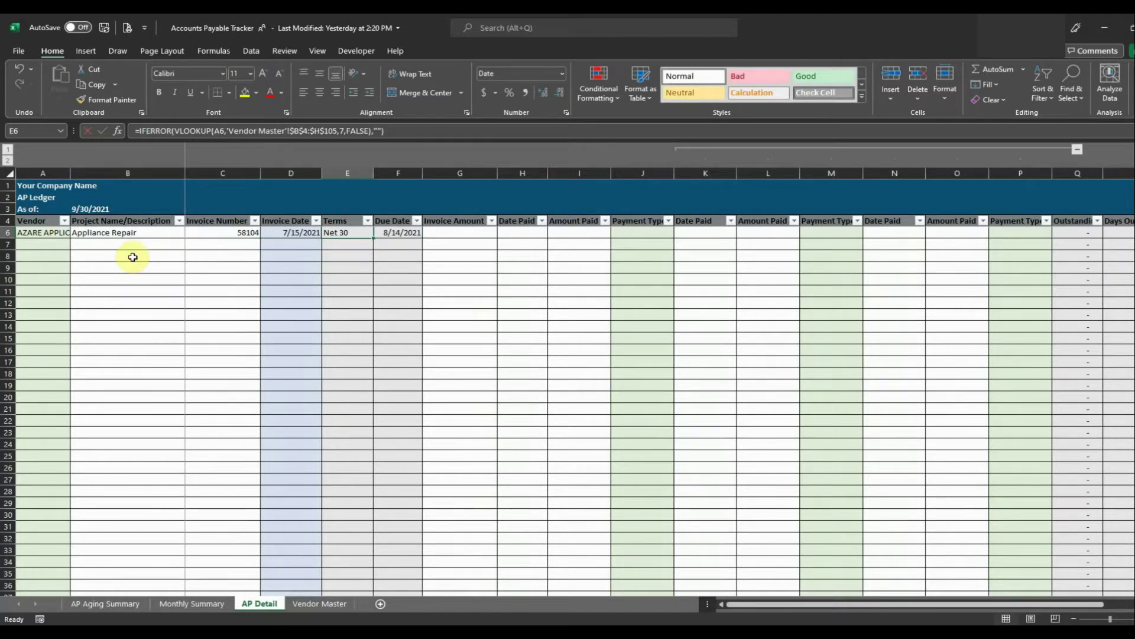
pyautogui.press('Right')
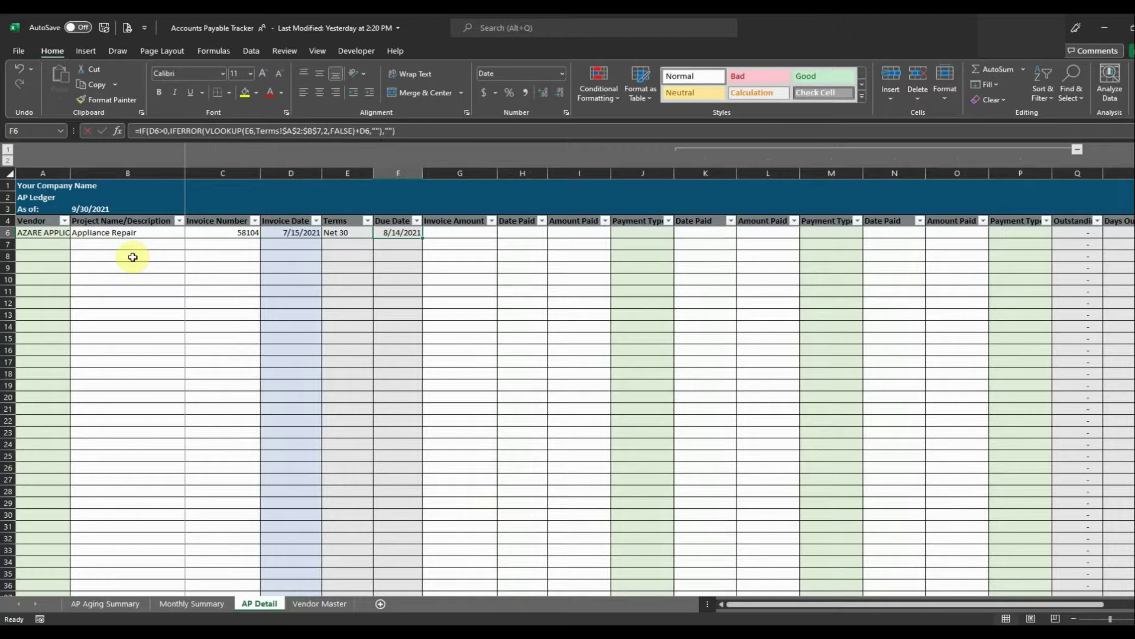
pyautogui.press('Right')
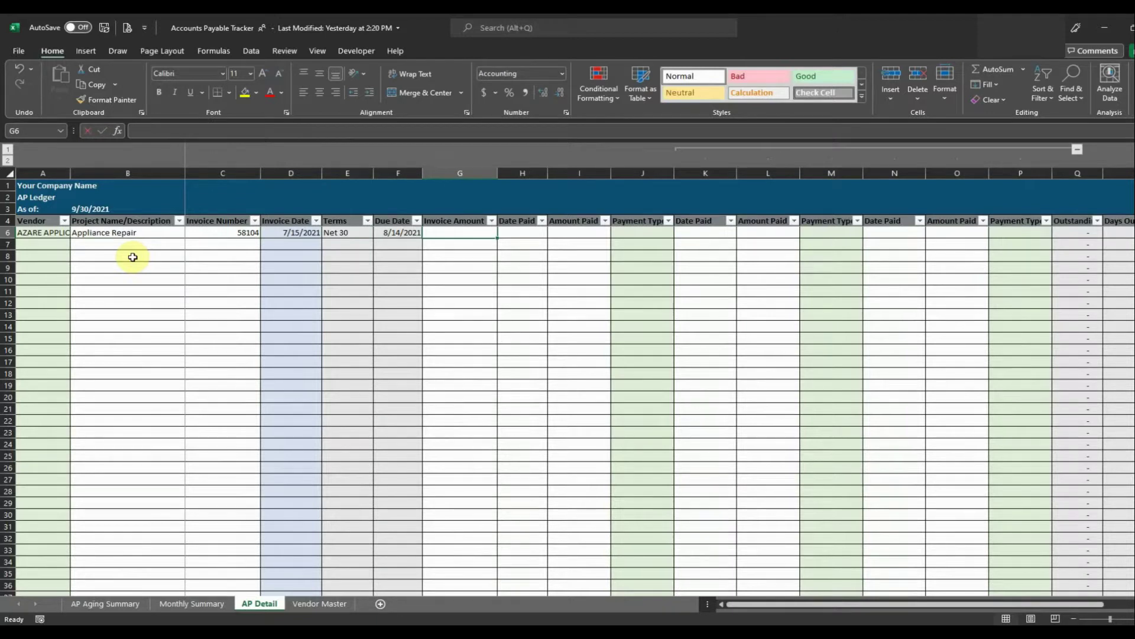
pyautogui.write('5844')
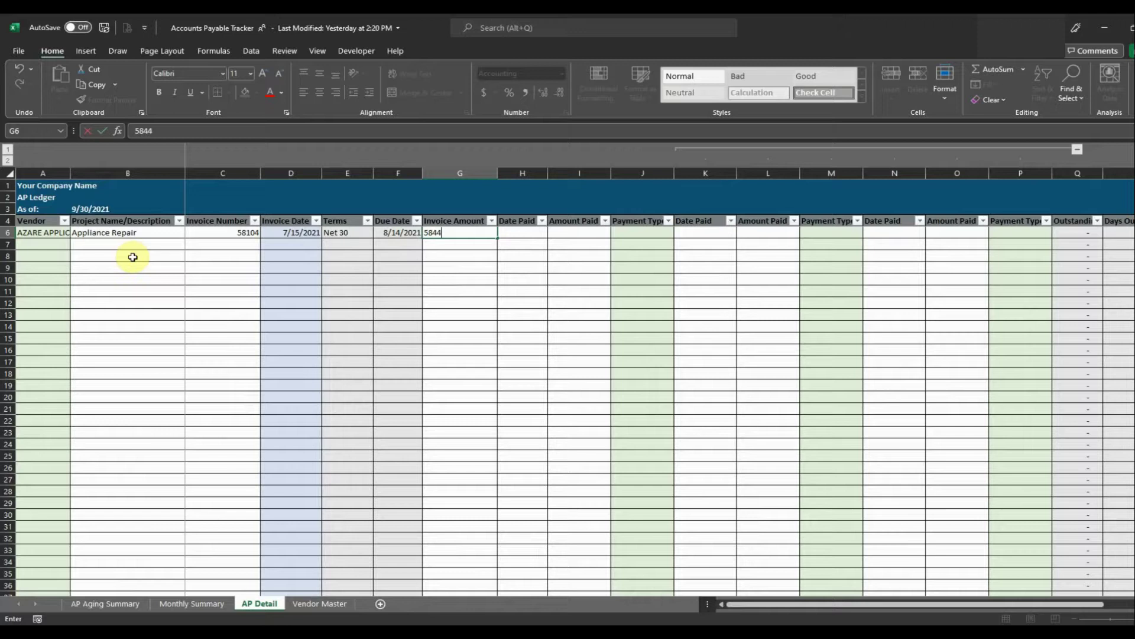
pyautogui.press('Return')
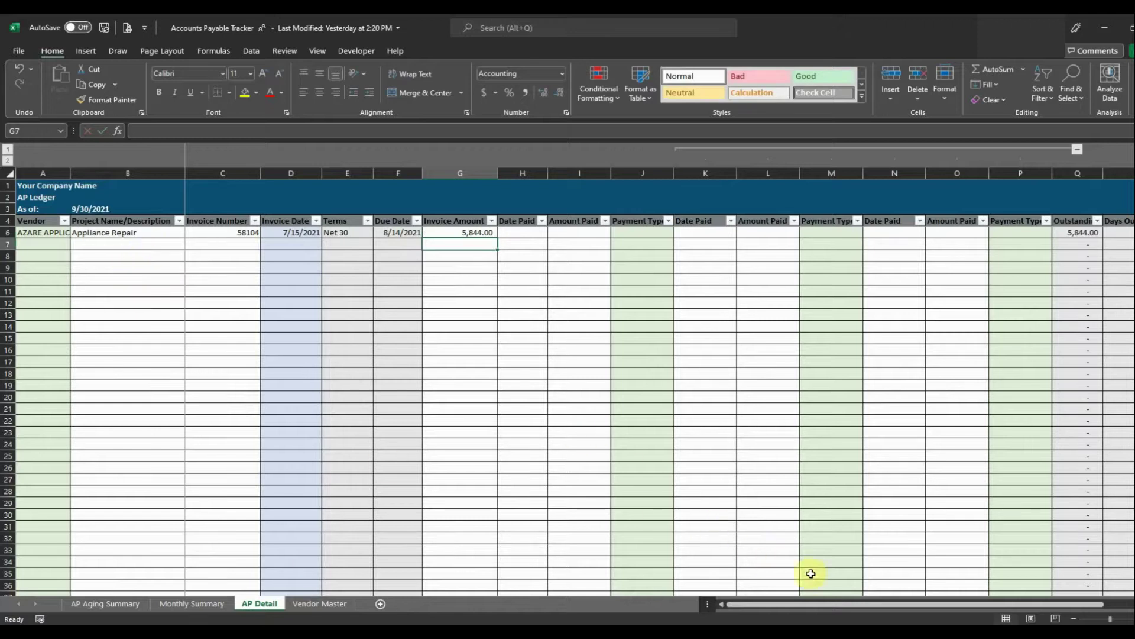
pyautogui.click(1131, 604)
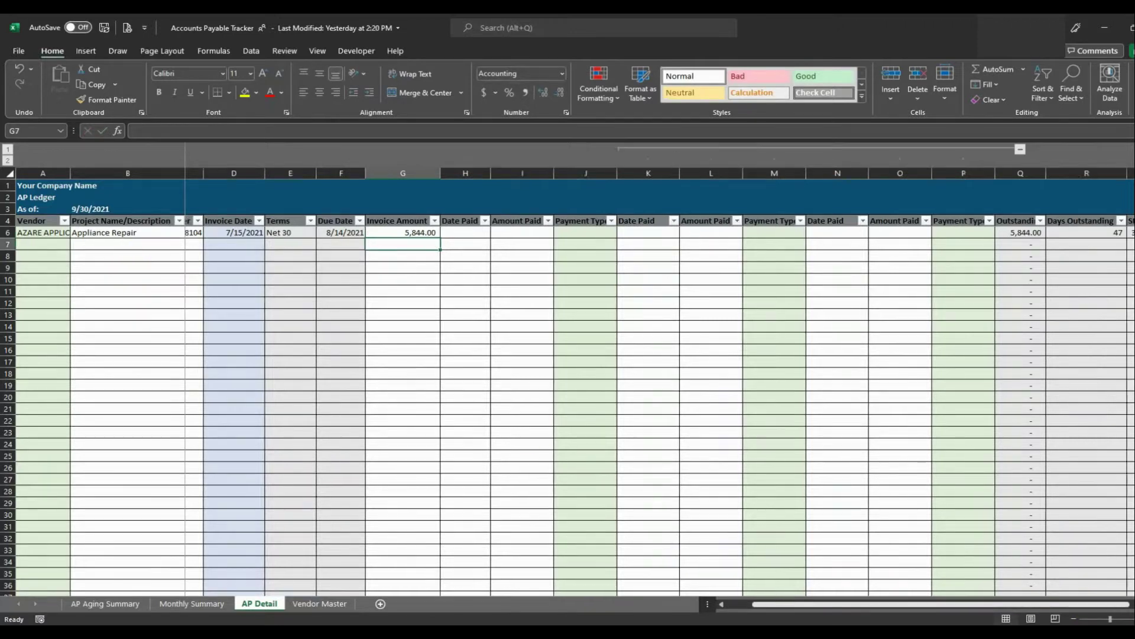
pyautogui.hscroll(2, 911, 550)
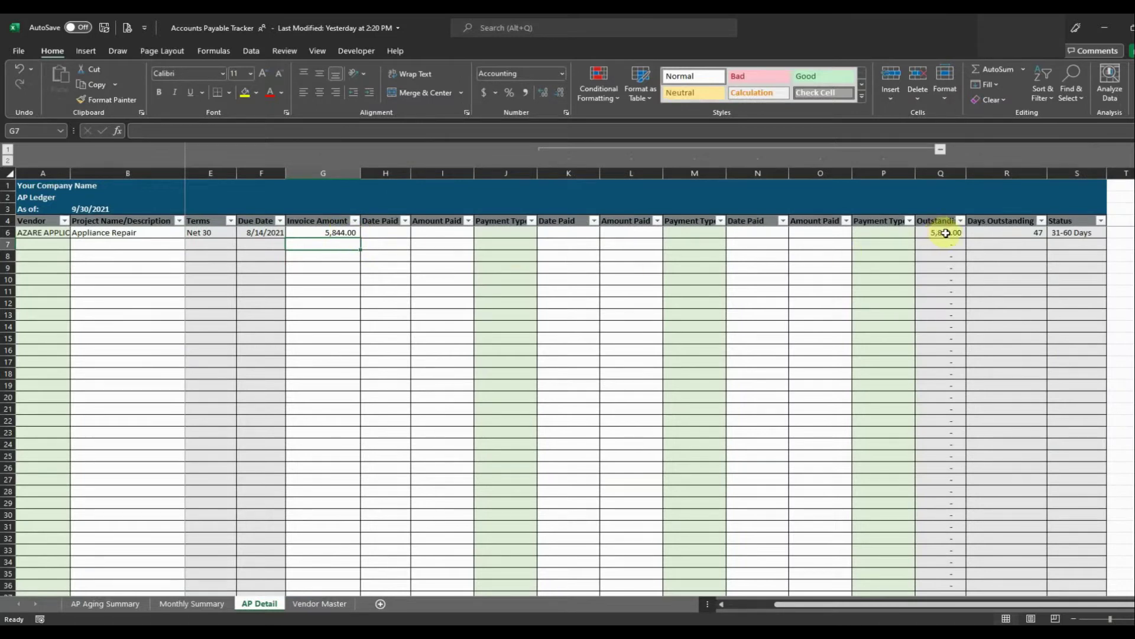
pyautogui.click(1070, 236)
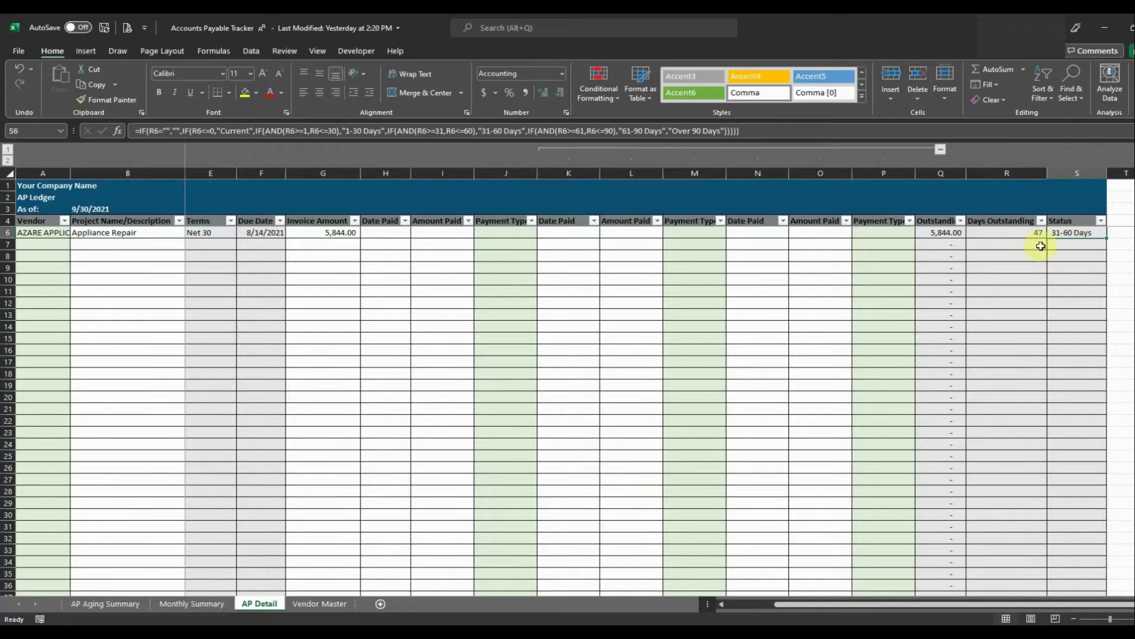
pyautogui.click(98, 210)
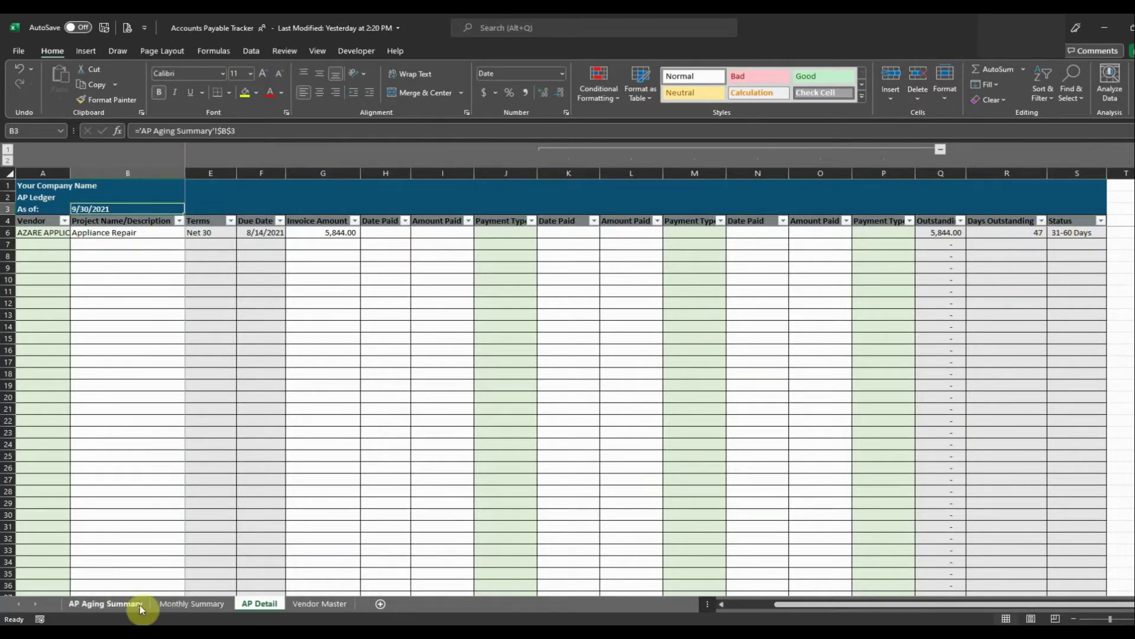
# Change the AP Aging Summary As of date to 12/31/2021, pushing AZARE's 5,844.00 into Over 90 Days.
pyautogui.click(115, 604)
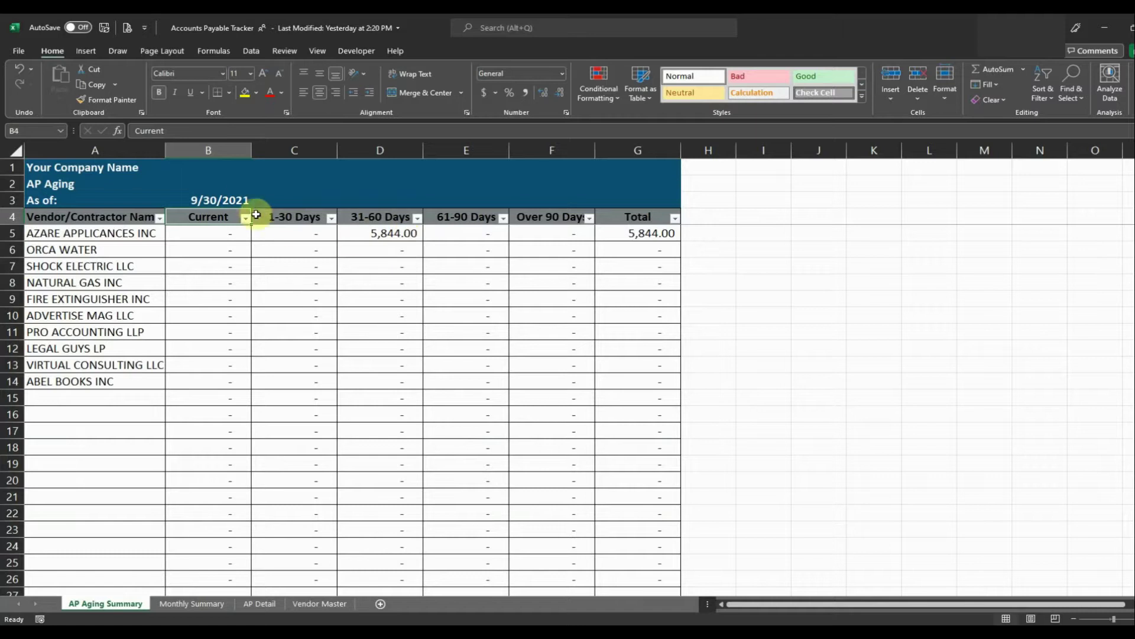
pyautogui.click(236, 199)
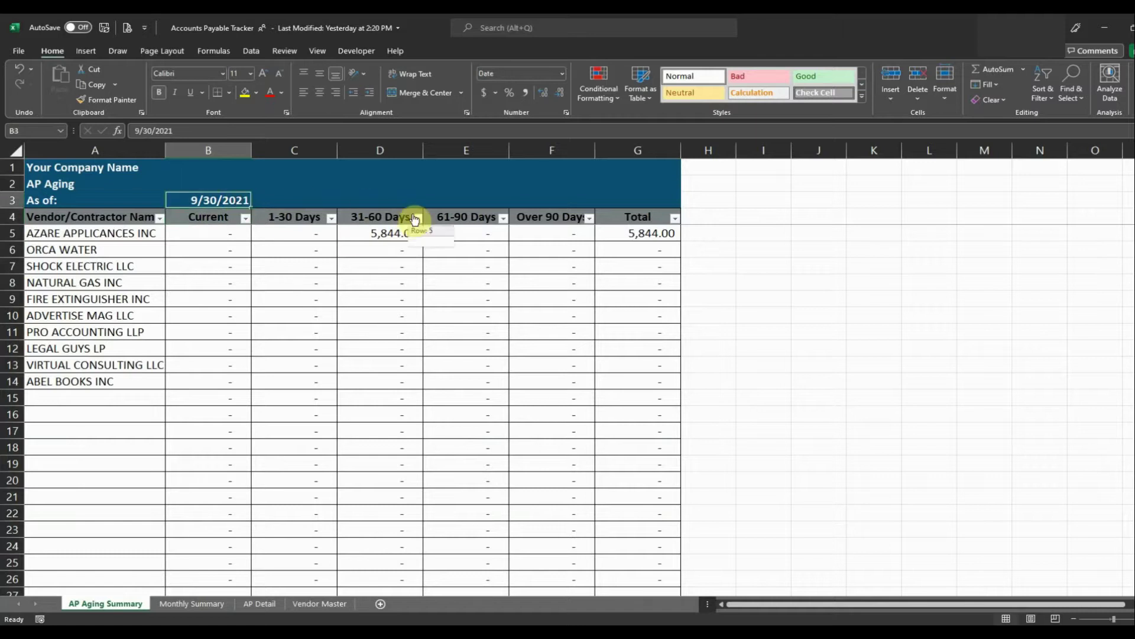
pyautogui.write('12/31/2021')
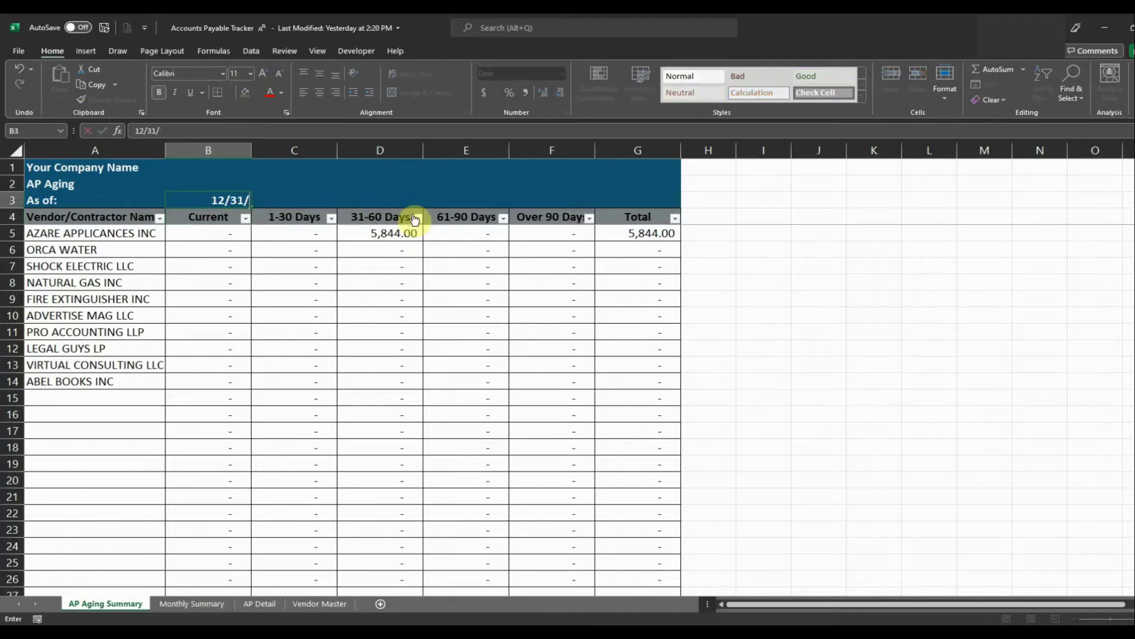
pyautogui.press('Return')
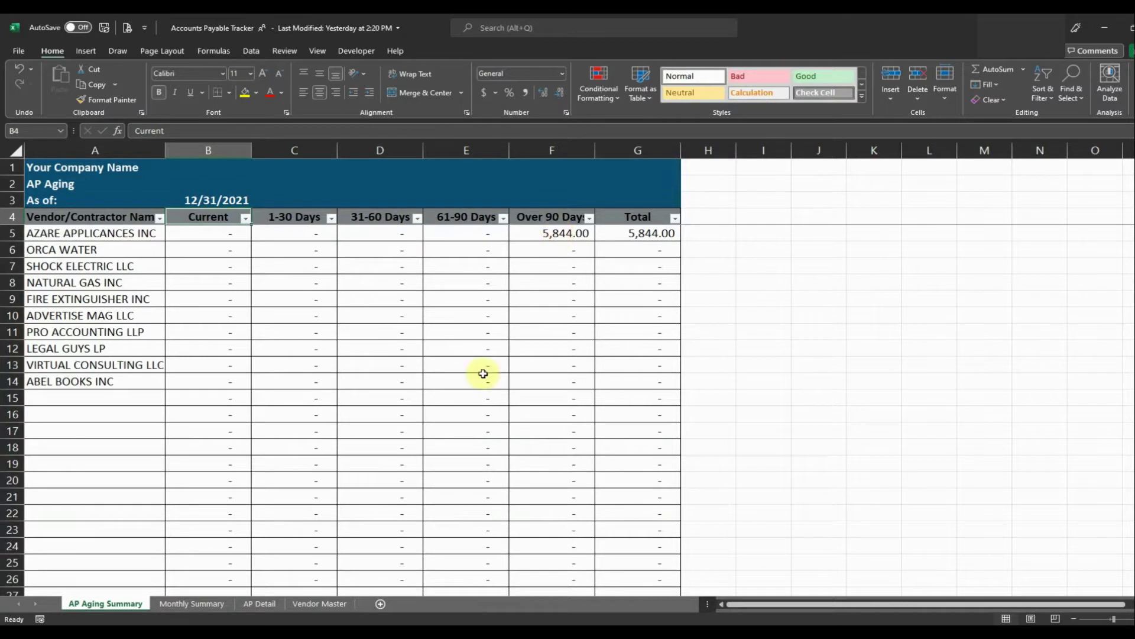
# Autofit AP Detail column A so all ten invoice vendor names show in full.
pyautogui.click(258, 604)
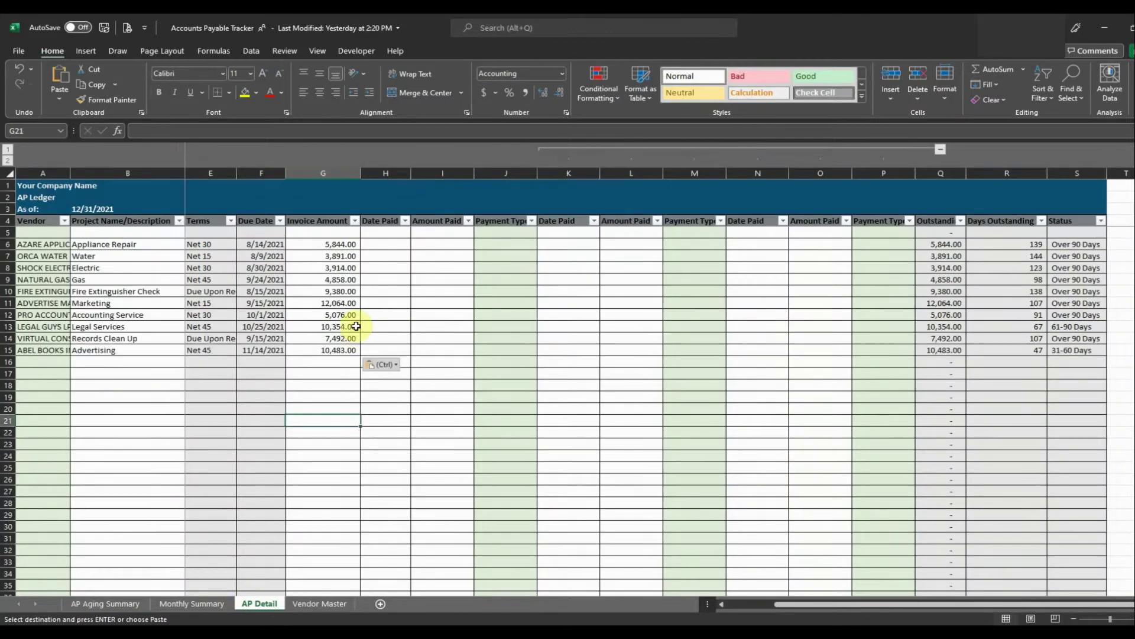
pyautogui.click(356, 326)
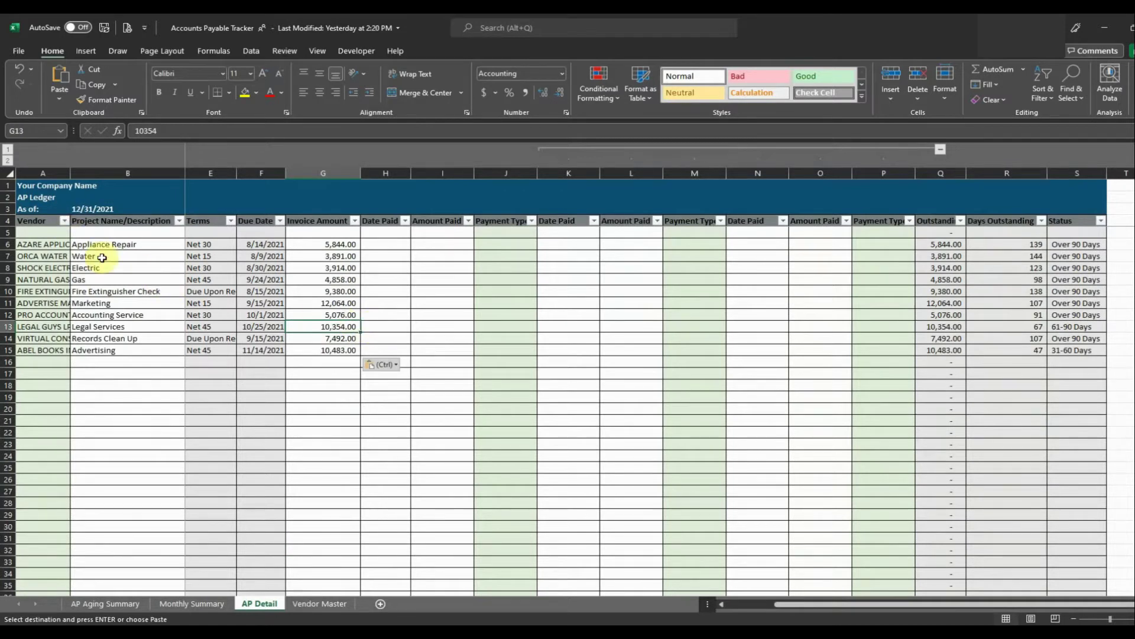
pyautogui.doubleClick(70, 170)
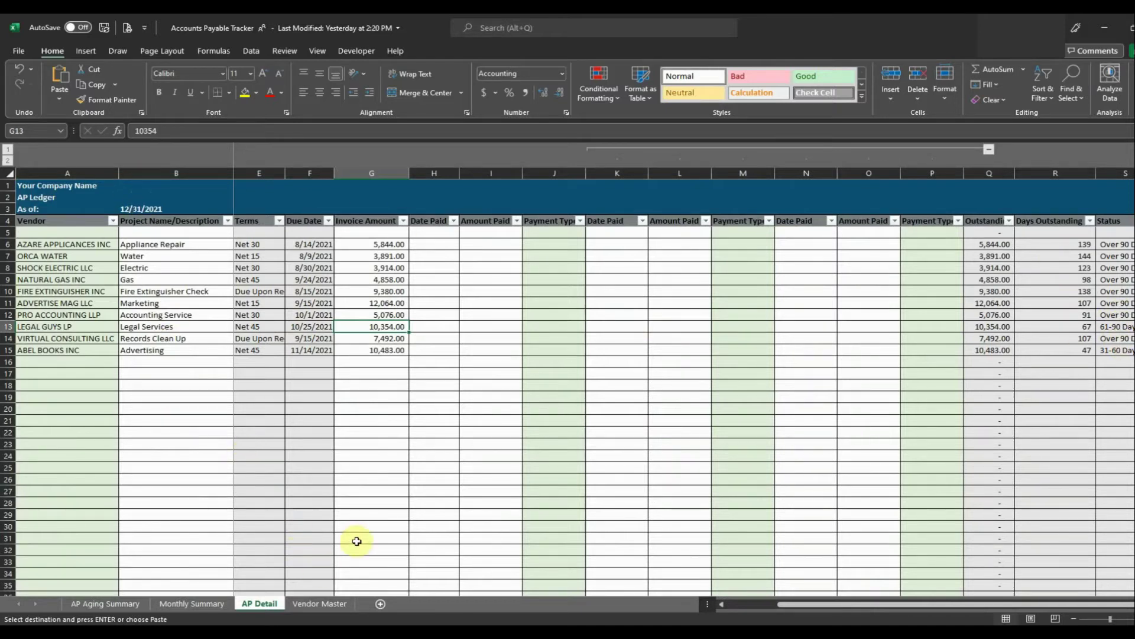
# Reset the AP Aging Summary As of date to 9/30/2021.
pyautogui.click(106, 603)
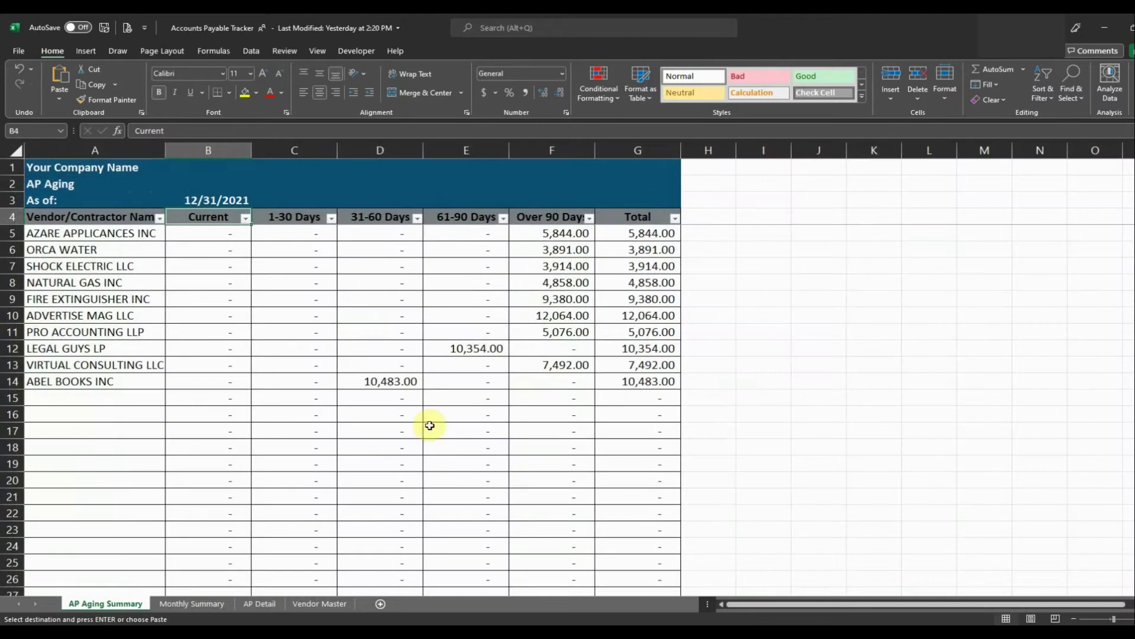
pyautogui.click(214, 201)
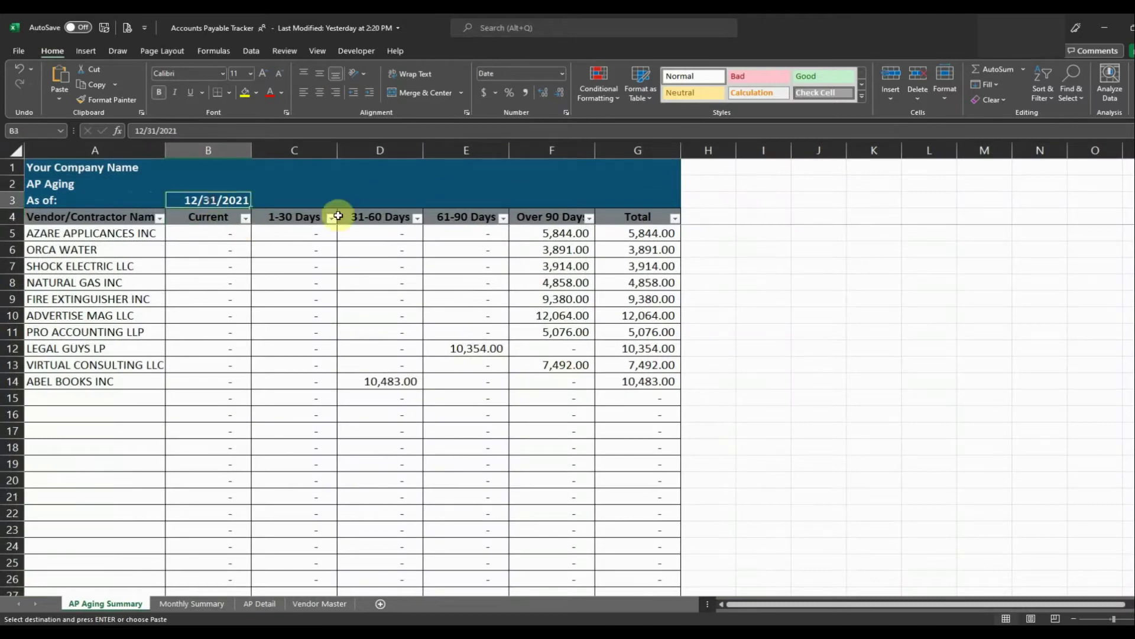
pyautogui.write('9/')
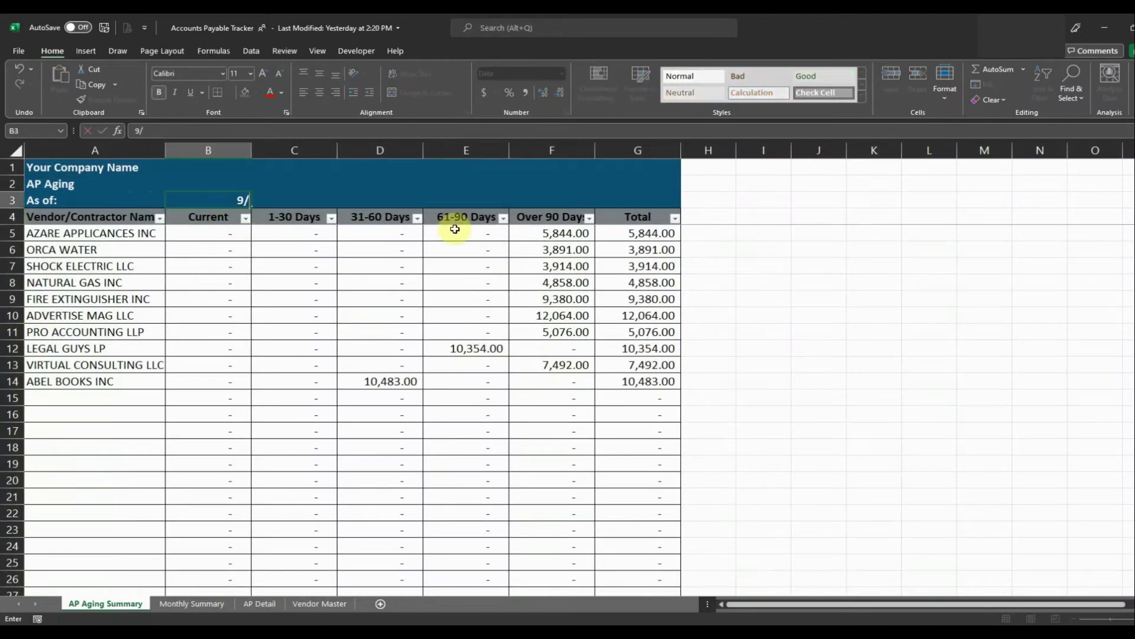
pyautogui.write('30/2021')
pyautogui.press('Return')
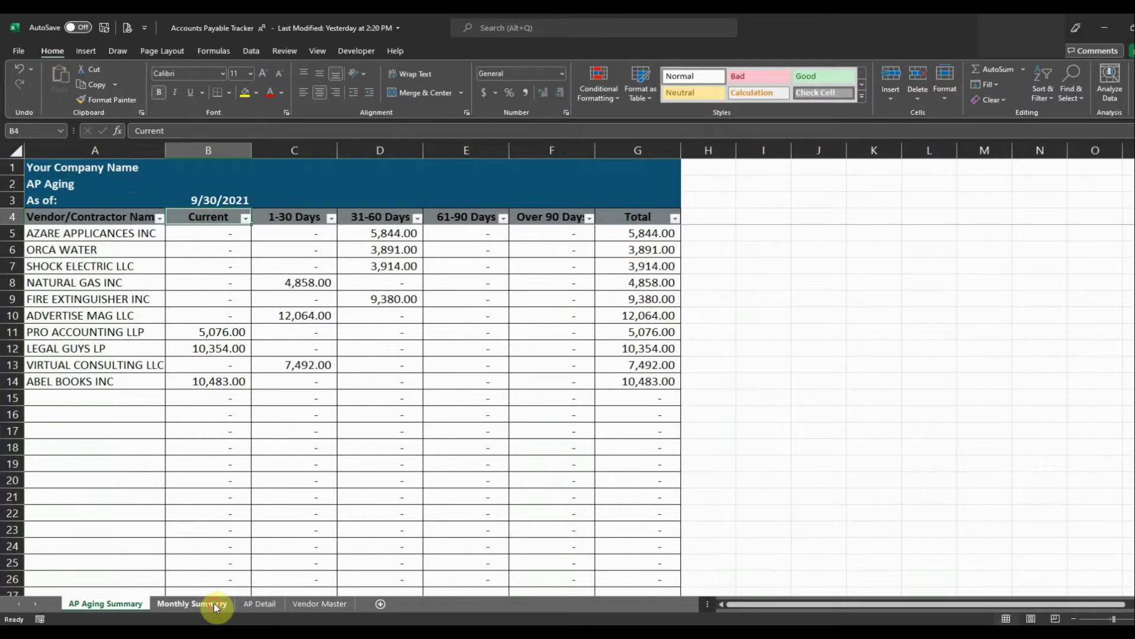
# View the Monthly Summary showing 73,356.00 invoiced for July–September 2021.
pyautogui.click(212, 602)
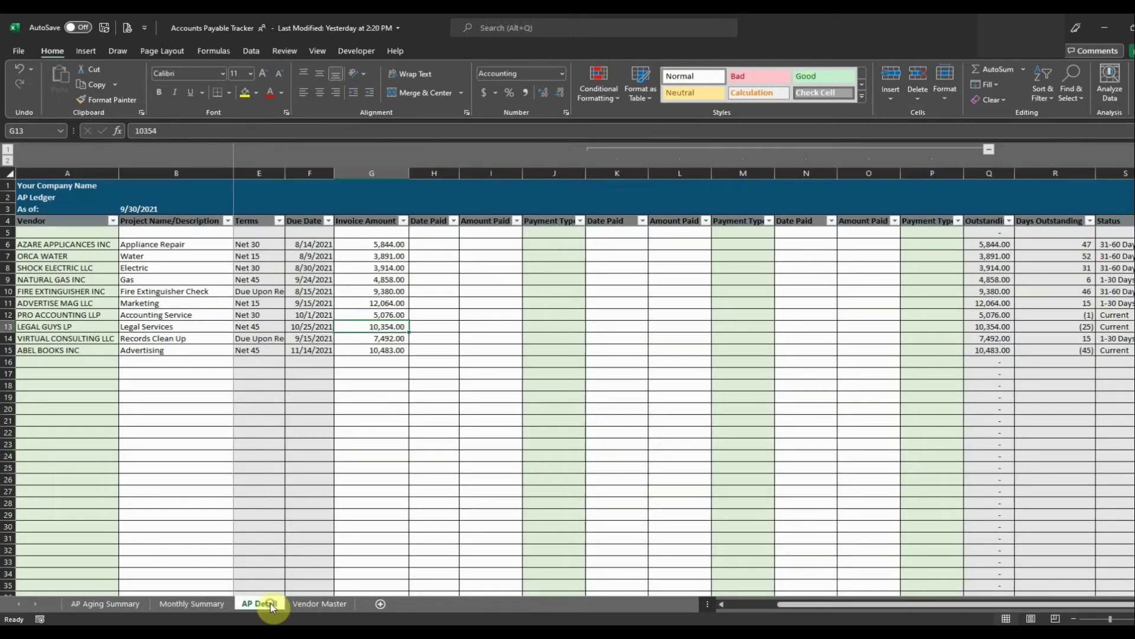
# Record the AZARE invoice as paid on 10/15/2021 for 5,844.00 by ACH.
pyautogui.click(271, 603)
pyautogui.click(433, 243)
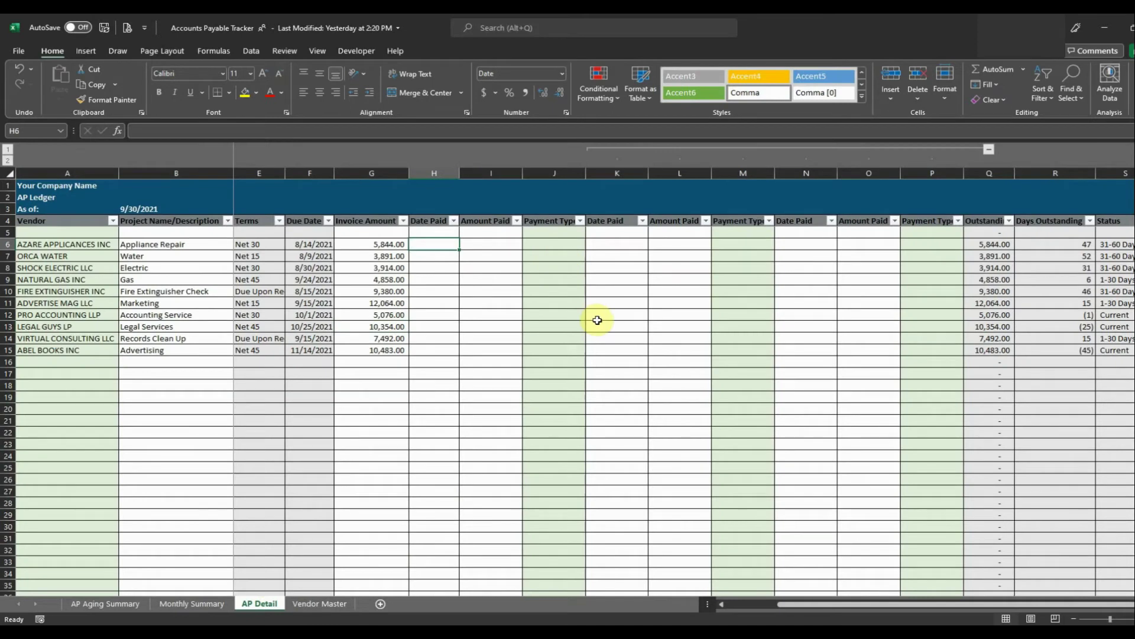
pyautogui.write('10/15/21')
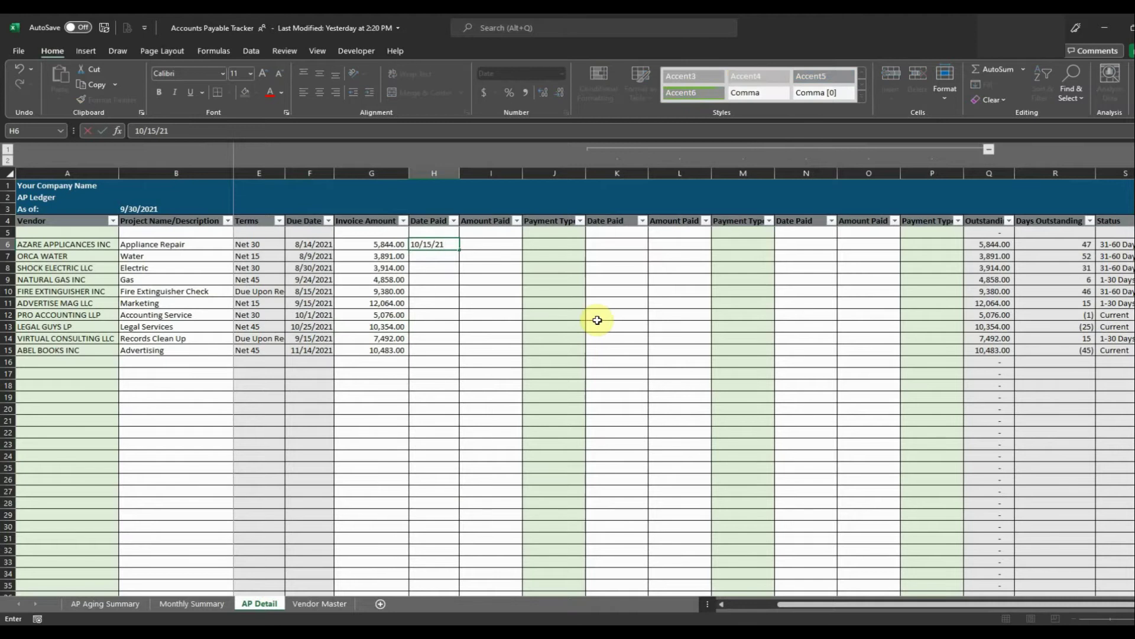
pyautogui.press('Return')
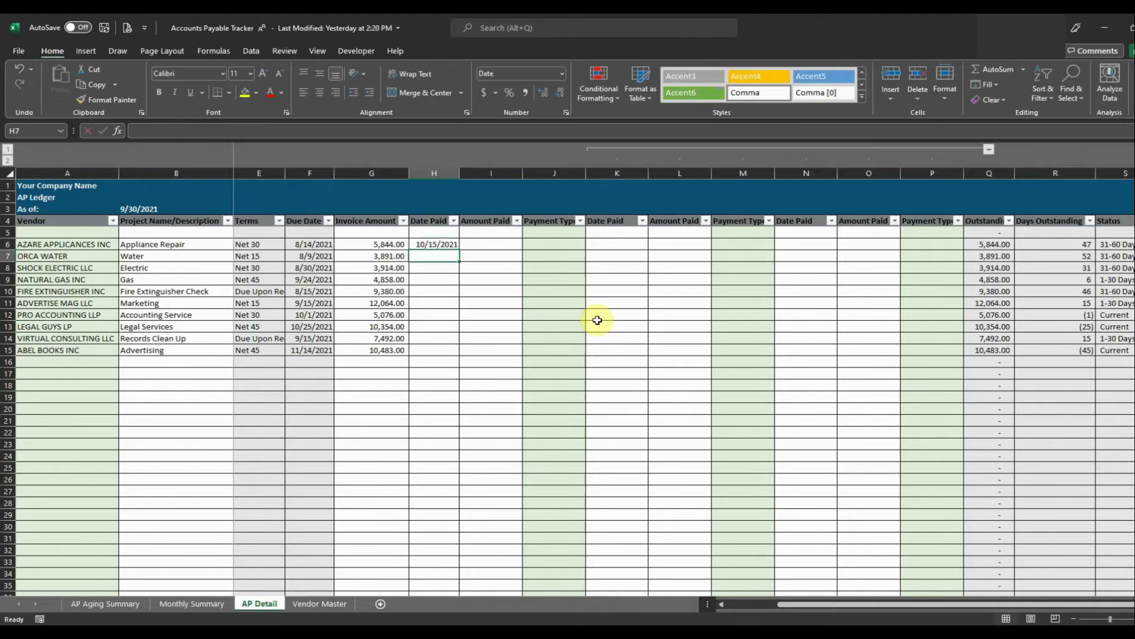
pyautogui.press('Up')
pyautogui.press('Right')
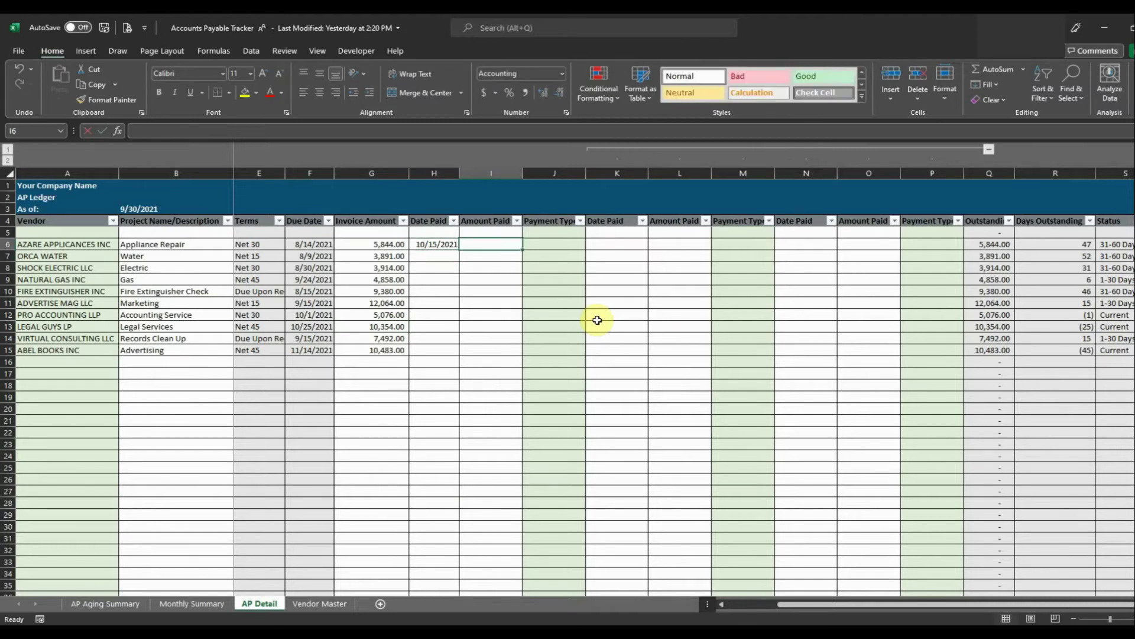
pyautogui.write('5,844')
pyautogui.press('Return')
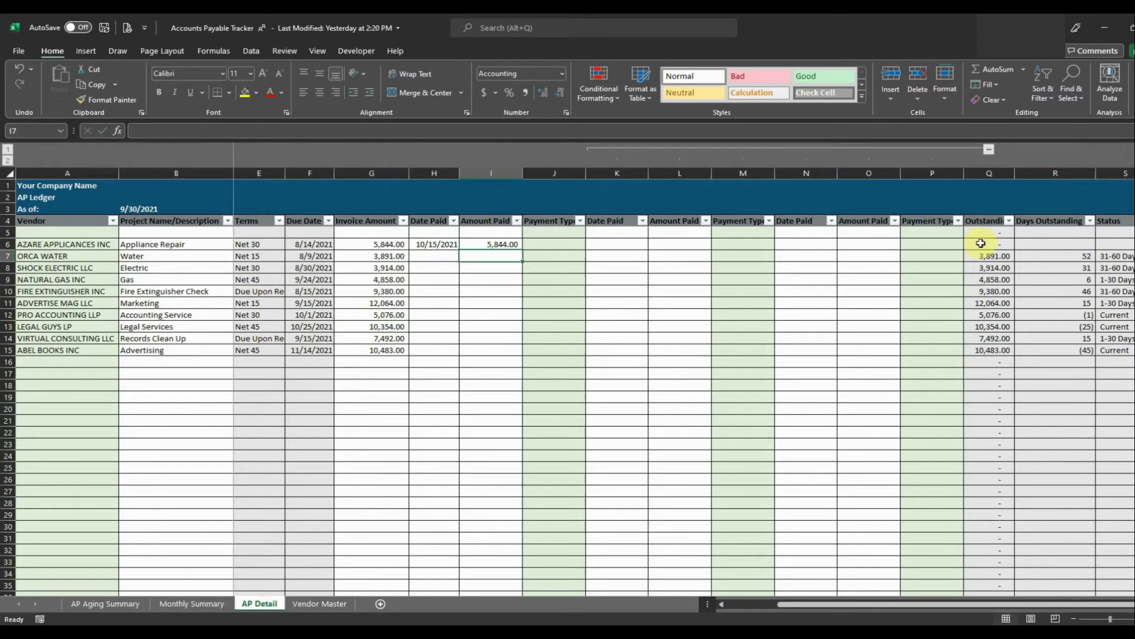
pyautogui.click(539, 246)
pyautogui.click(591, 244)
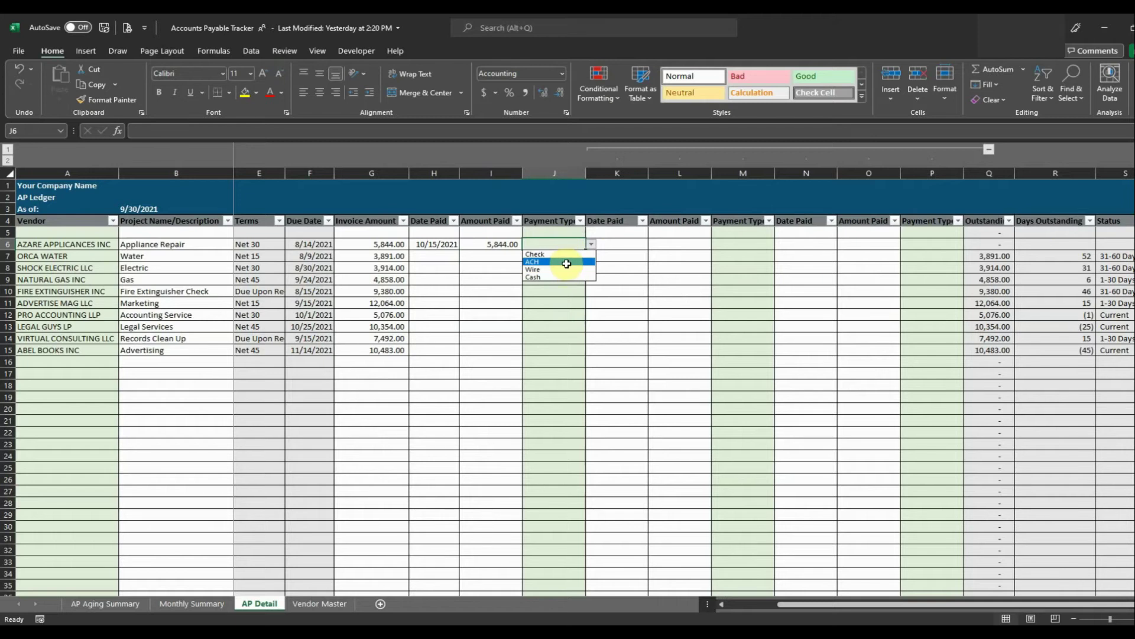
pyautogui.click(567, 264)
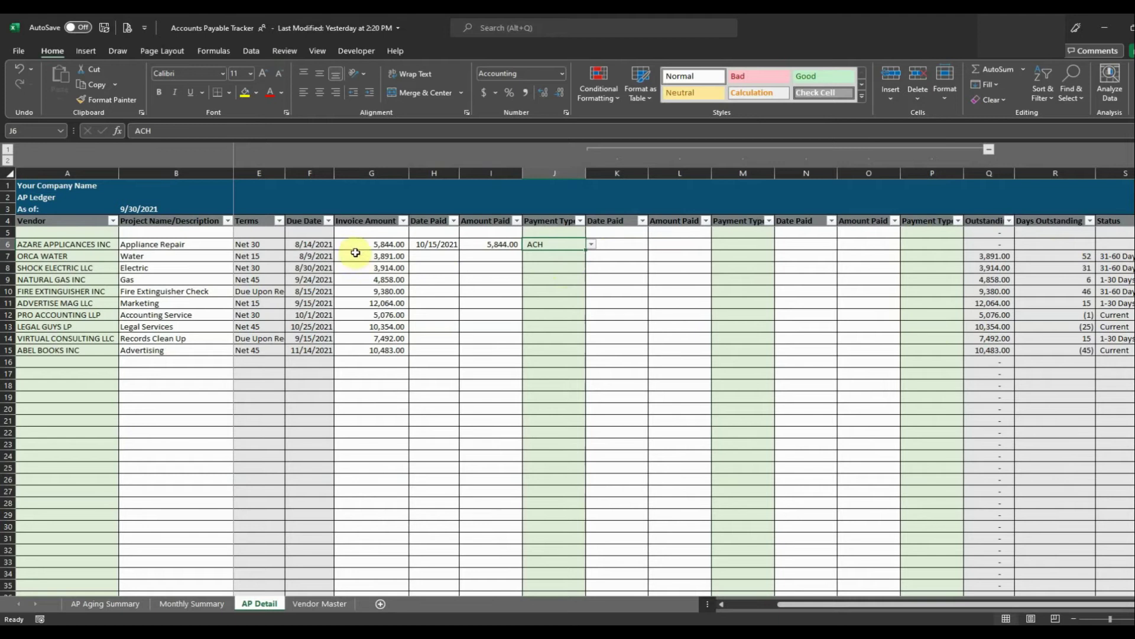
pyautogui.click(123, 604)
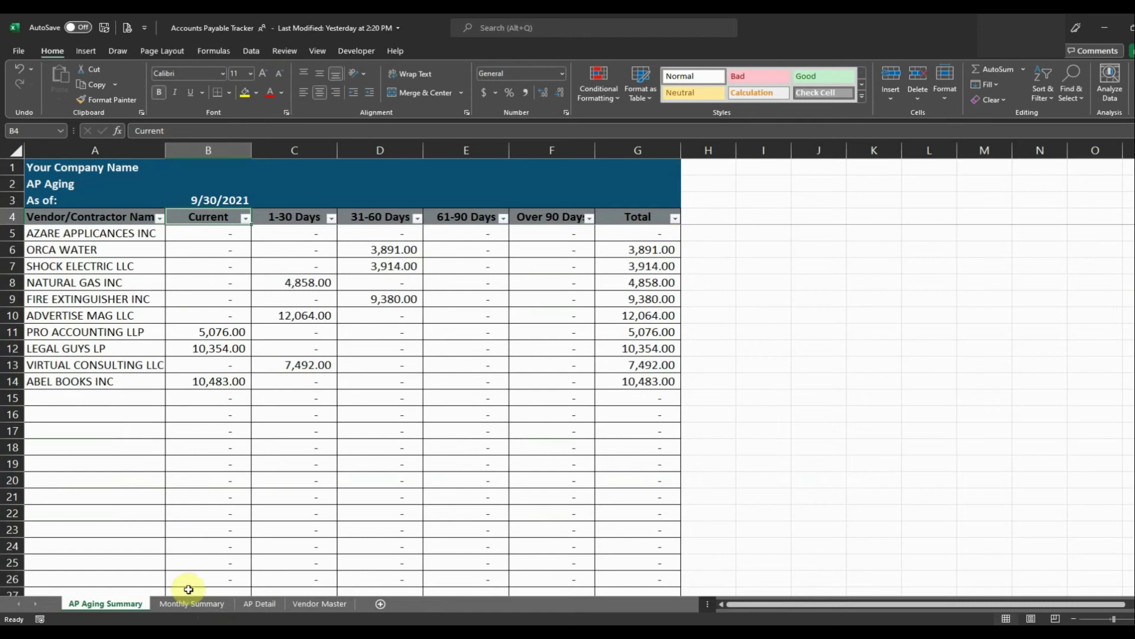
# Check AZARE APPLICANCES INC's Paid YTD SUMIFS formula in M4 on Vendor Master (5,844.00).
pyautogui.click(310, 604)
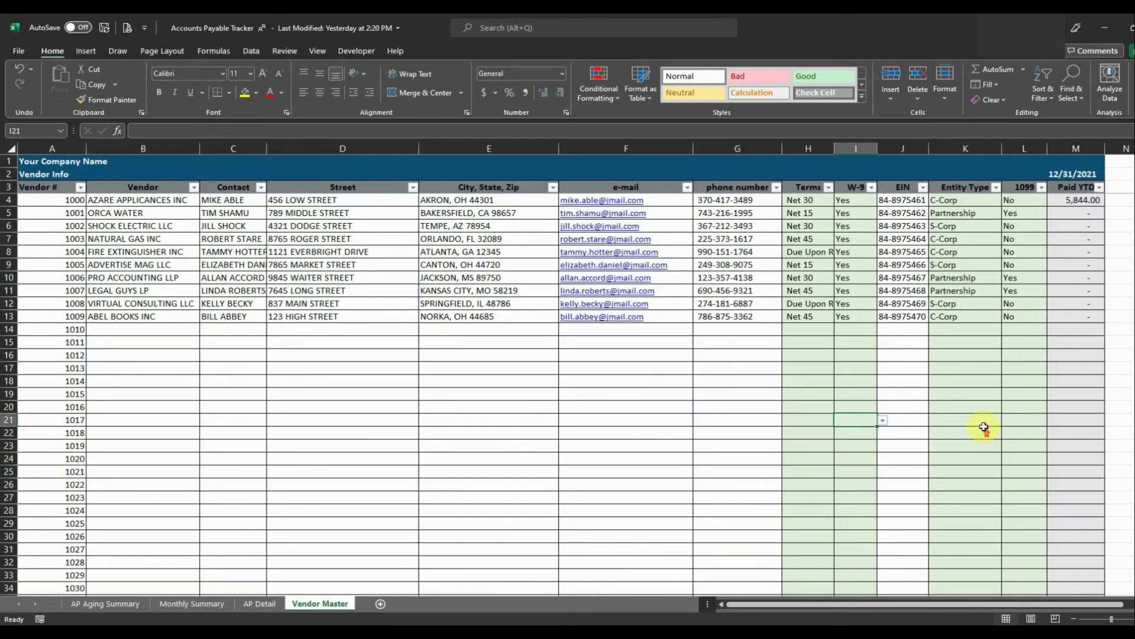
pyautogui.click(1083, 202)
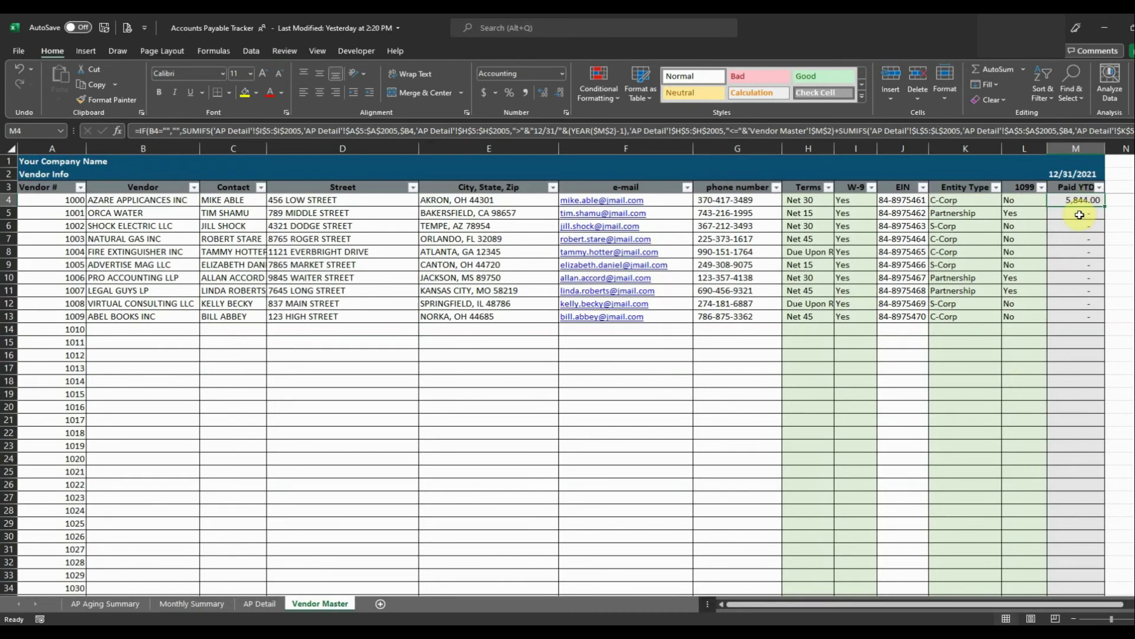
# Return to the AP Aging Summary dated 9/30/2021, where AZARE's balance now shows a dash.
pyautogui.click(121, 603)
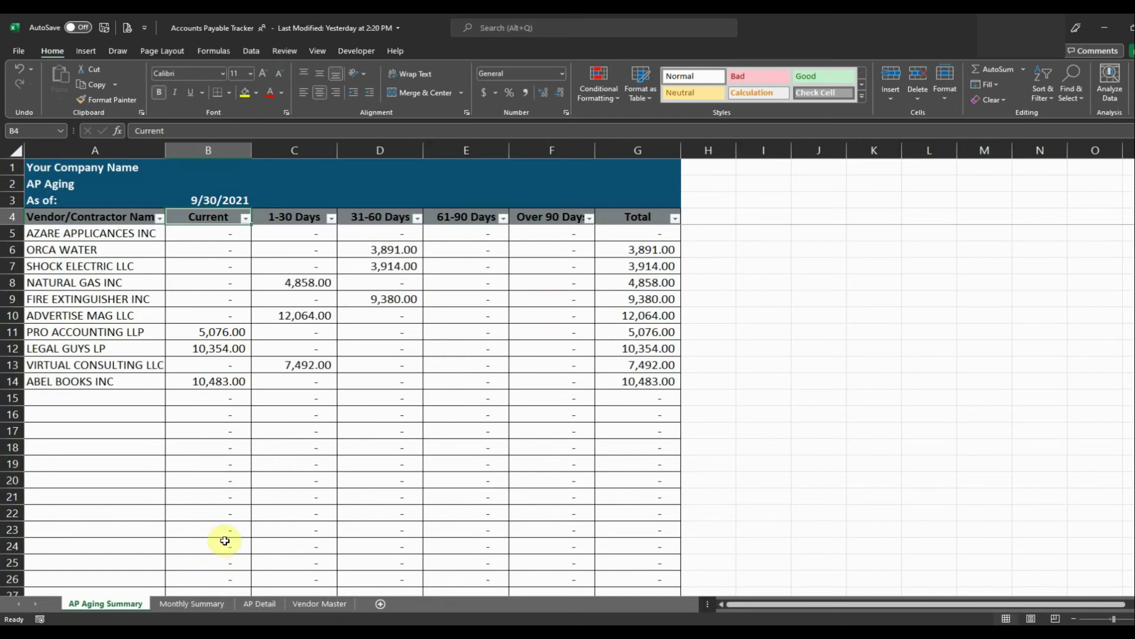